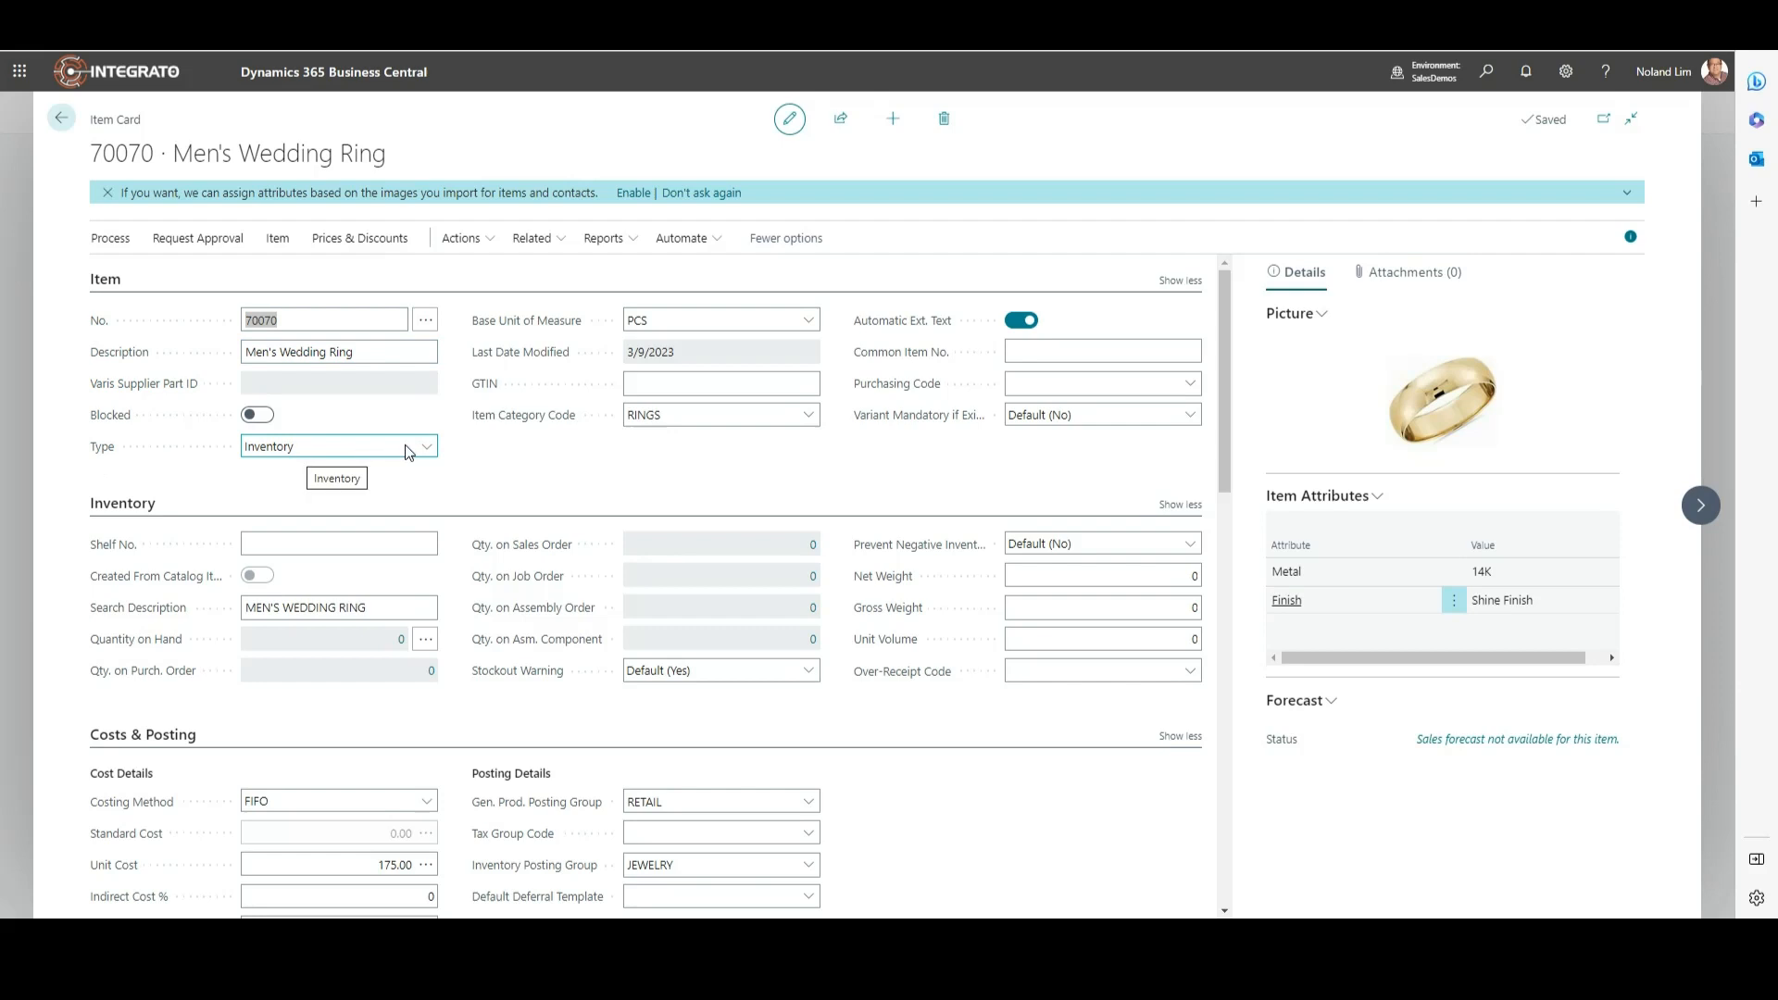
{"action": "mouse_move", "coordinate": [500, 424]}
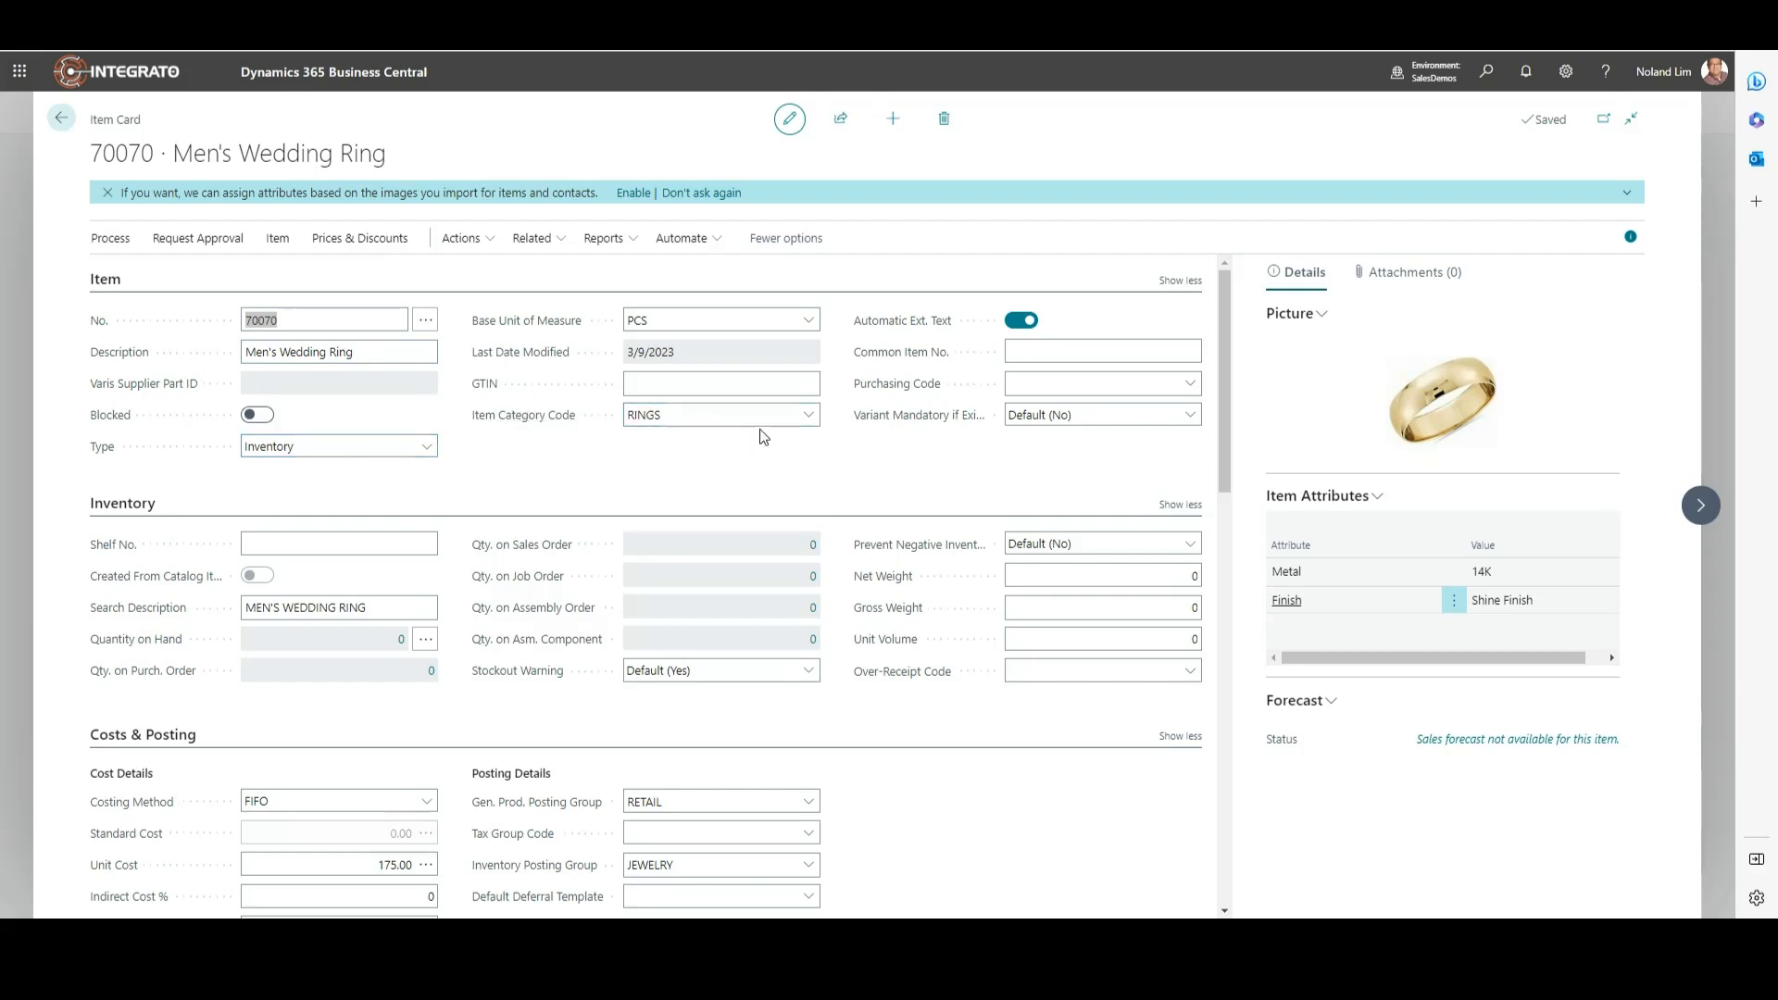
{"action": "left_click", "coordinate": [814, 419]}
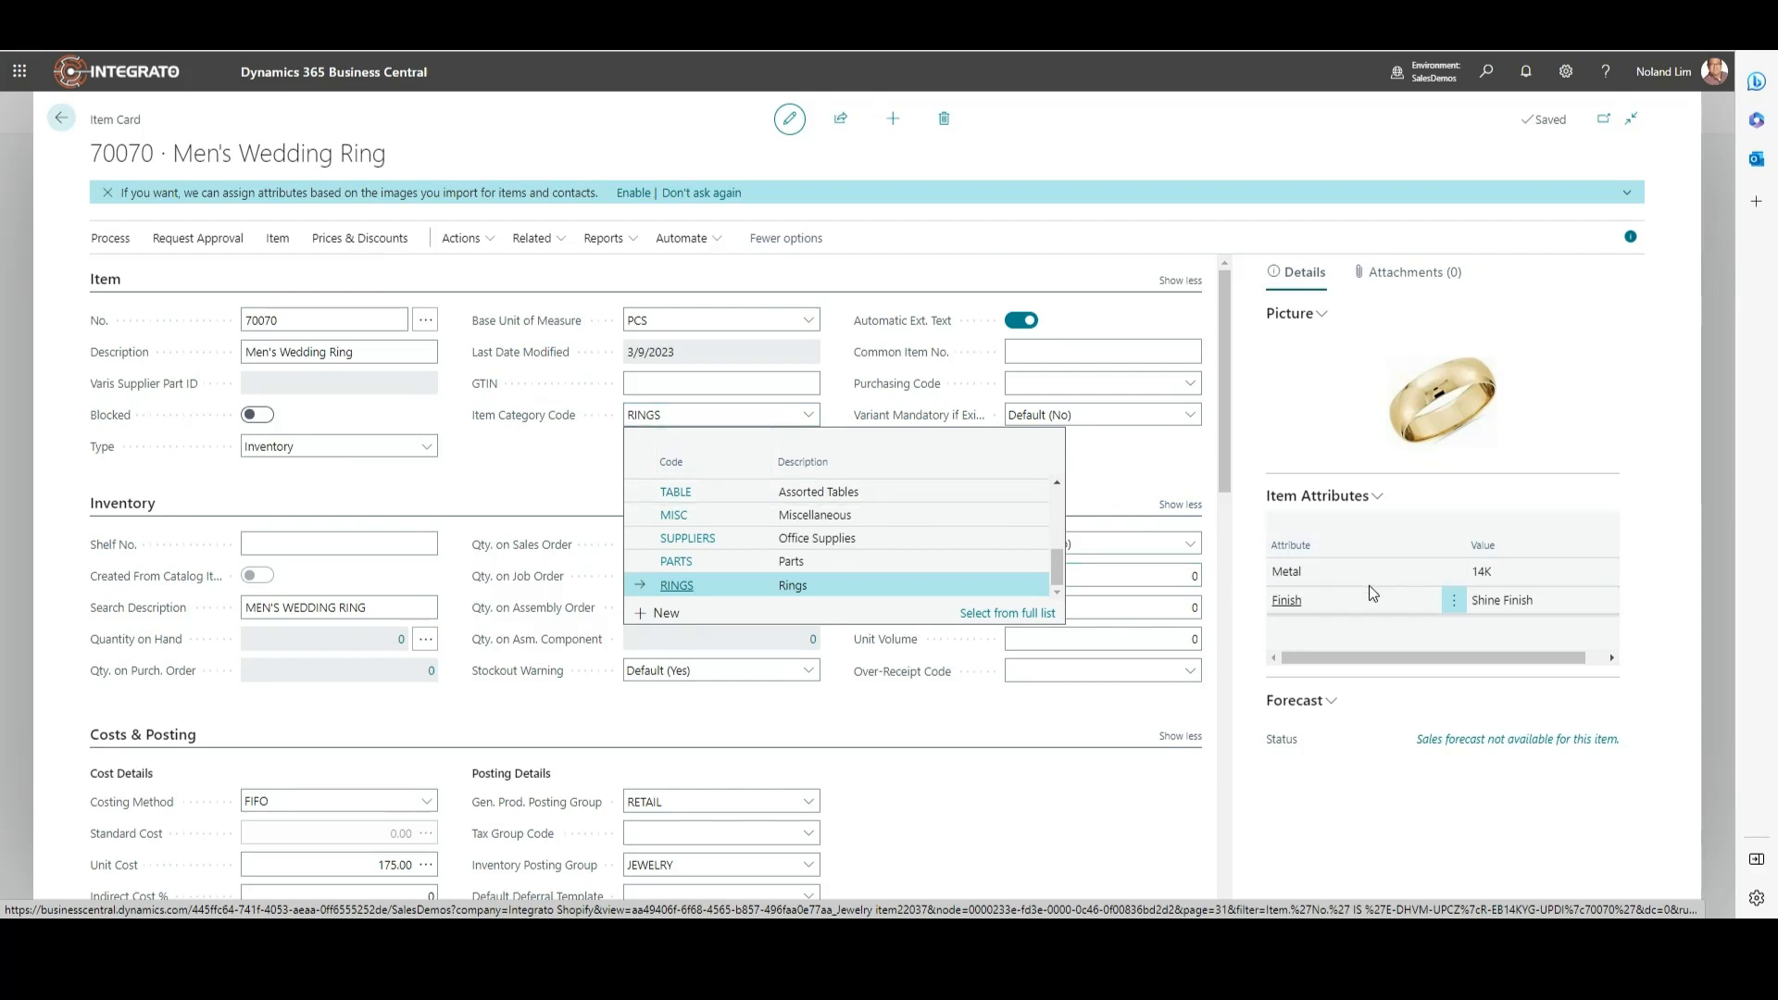
{"action": "left_click", "coordinate": [1163, 485]}
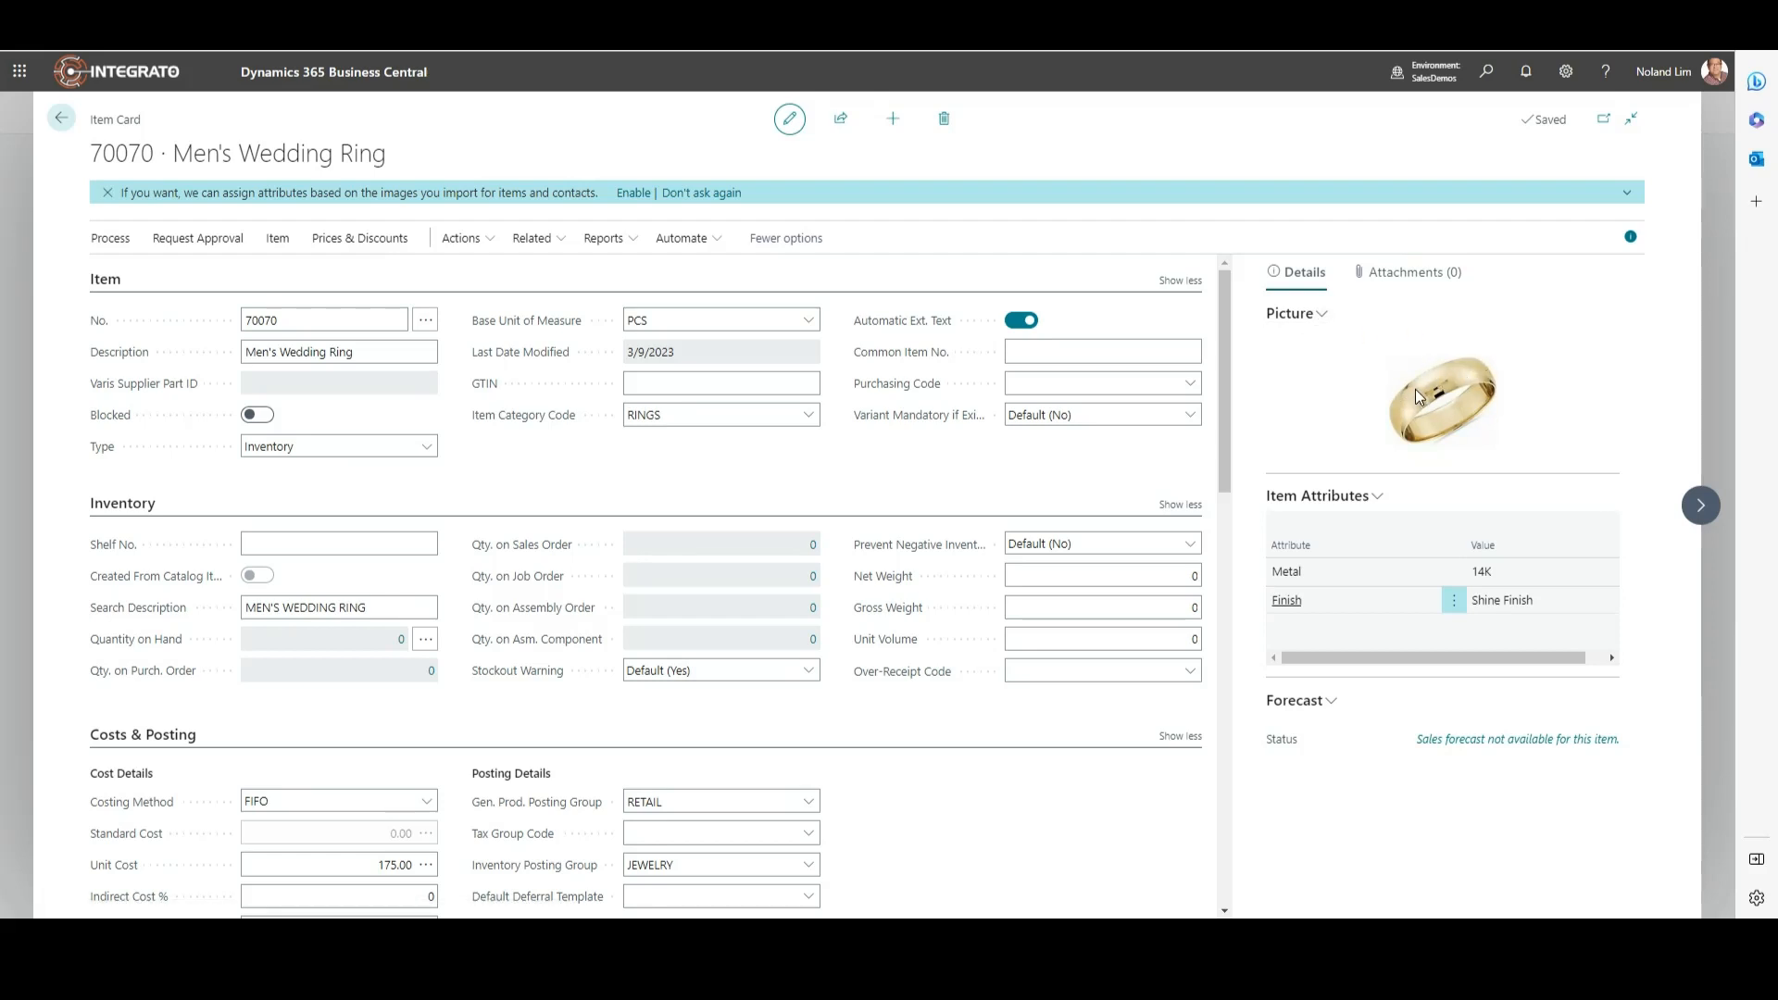
{"action": "left_click", "coordinate": [1324, 316]}
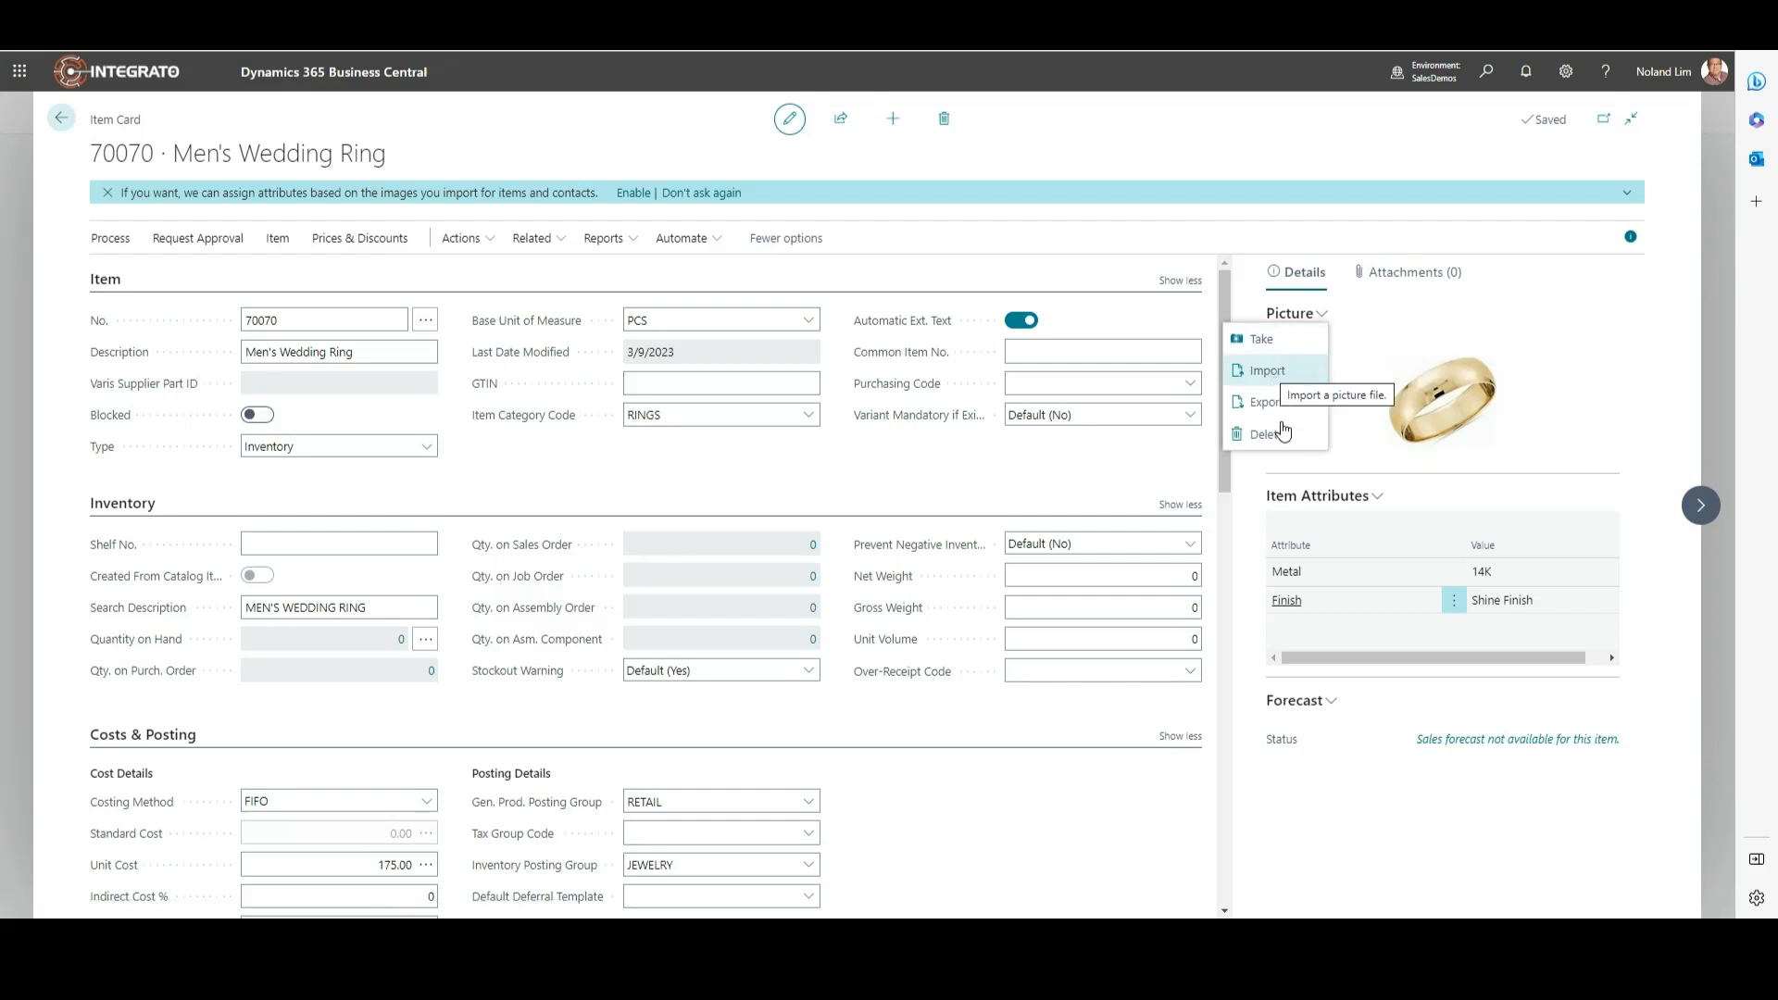
{"action": "left_click", "coordinate": [1187, 478]}
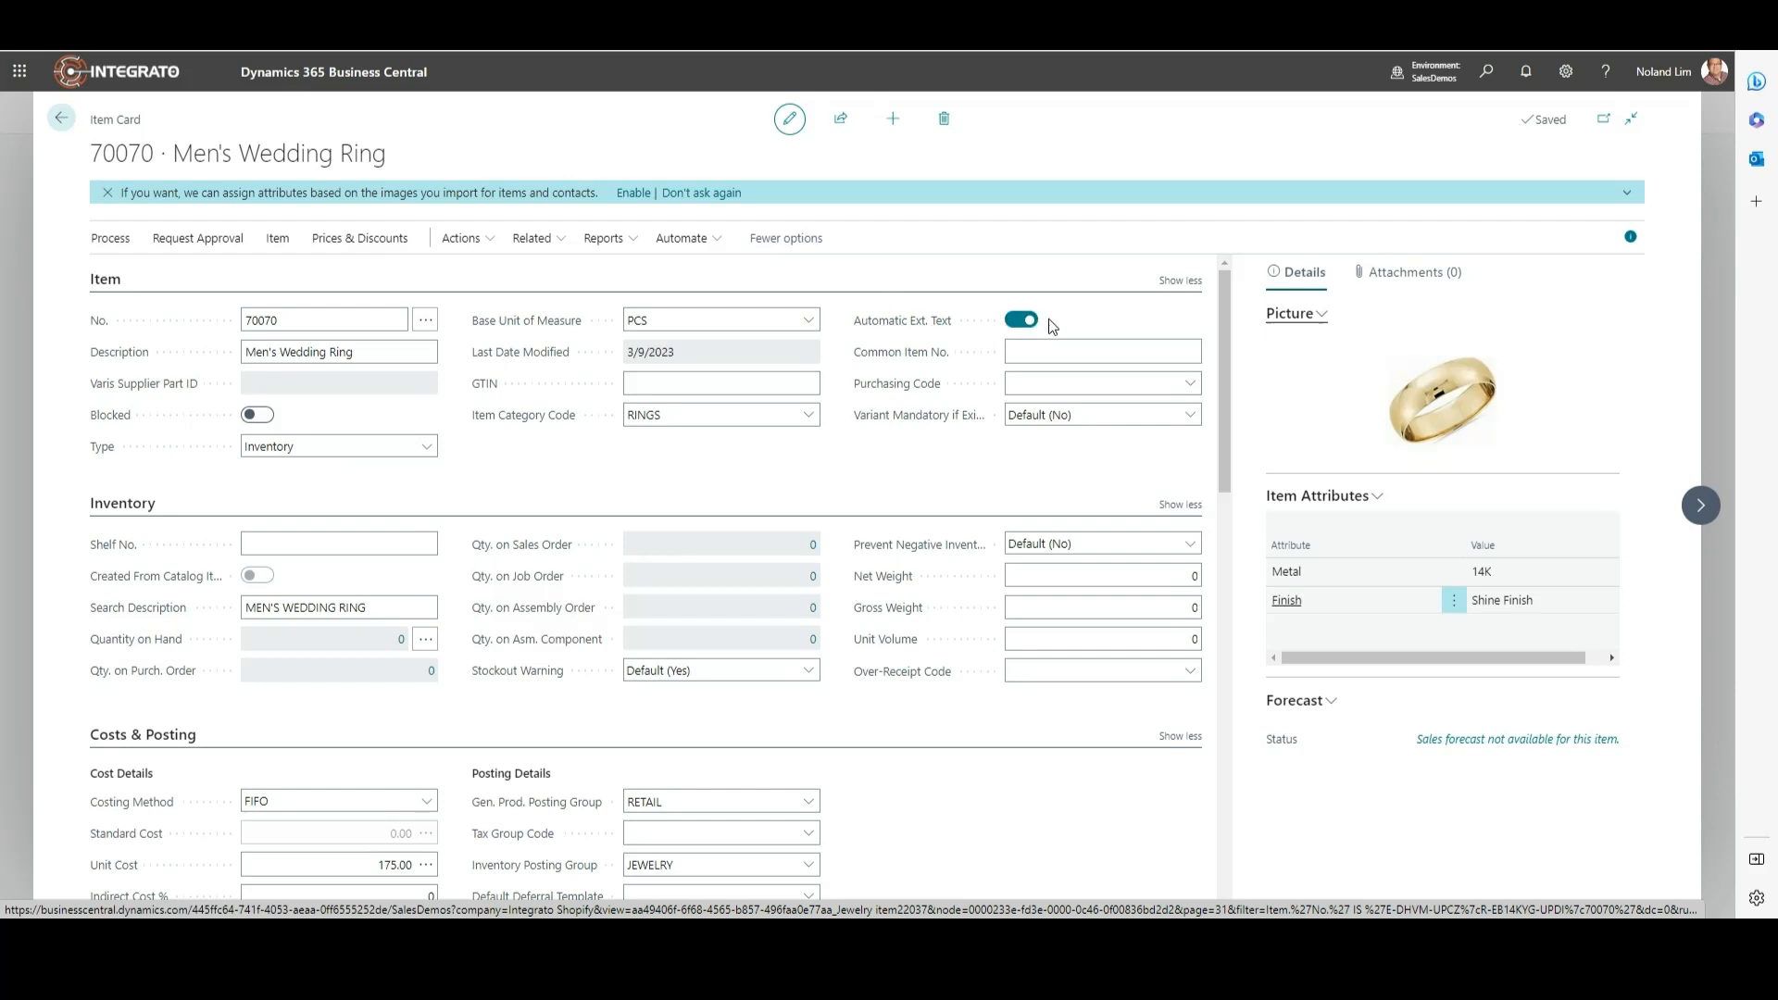
{"action": "left_click", "coordinate": [561, 241]}
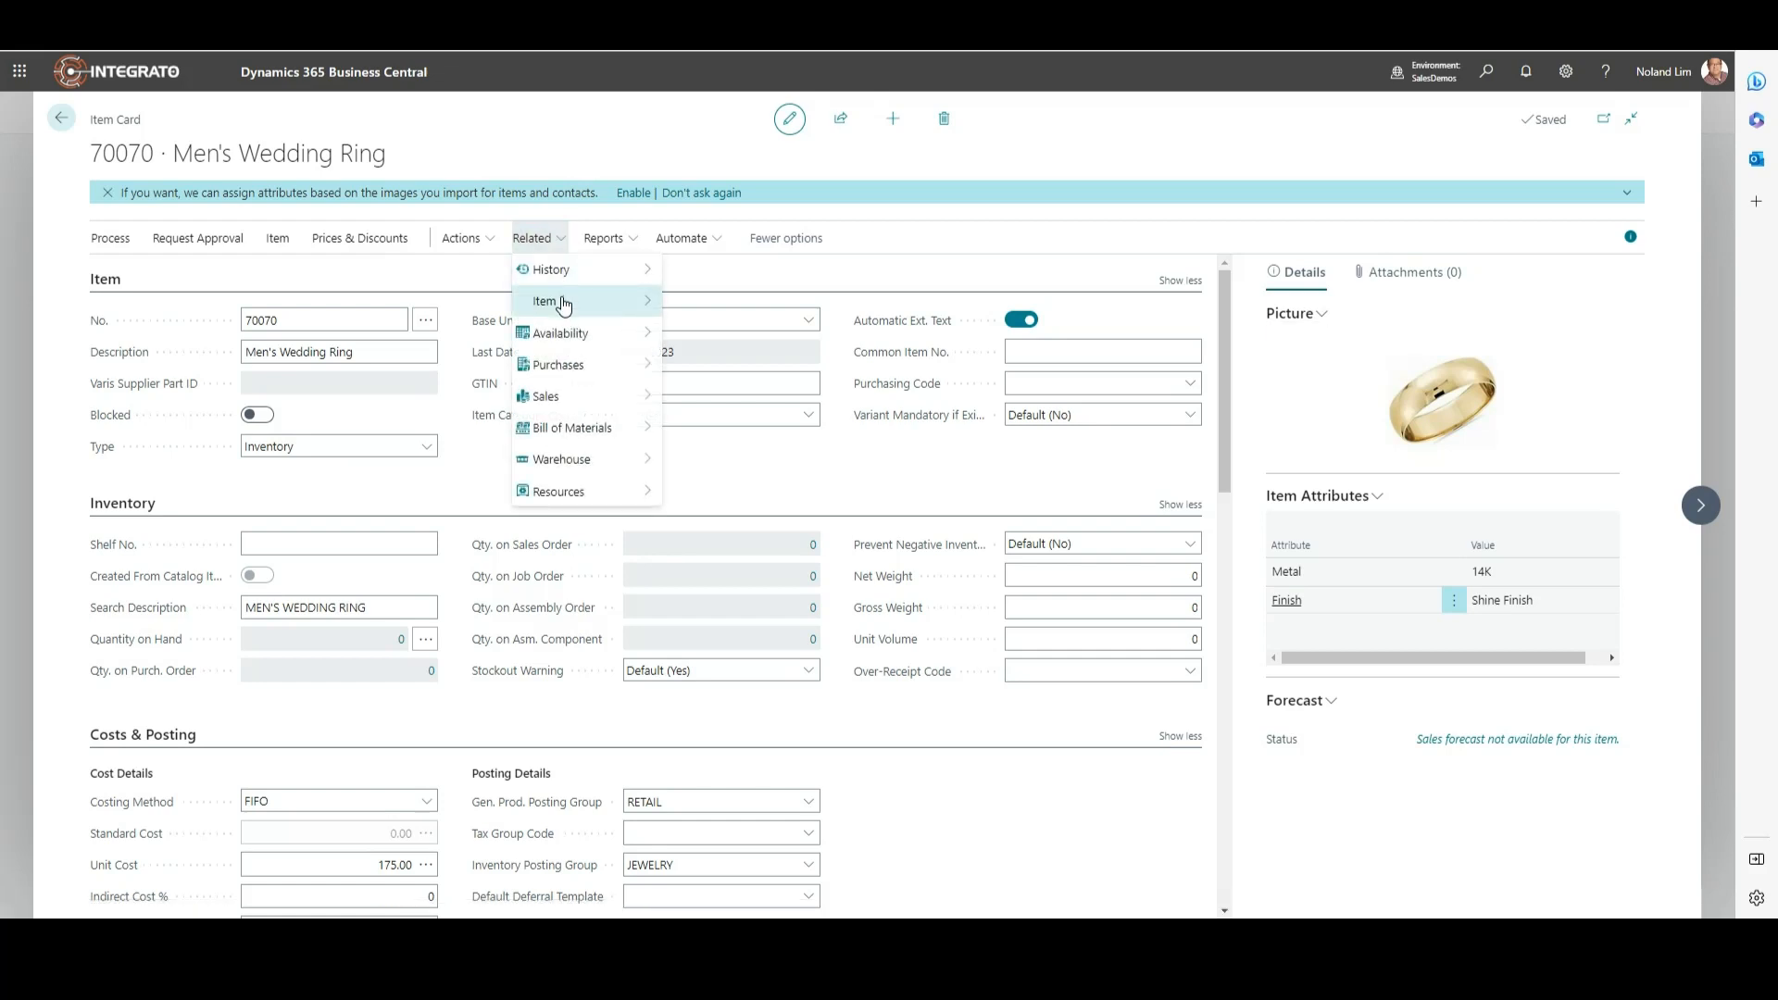
{"action": "mouse_move", "coordinate": [564, 305]}
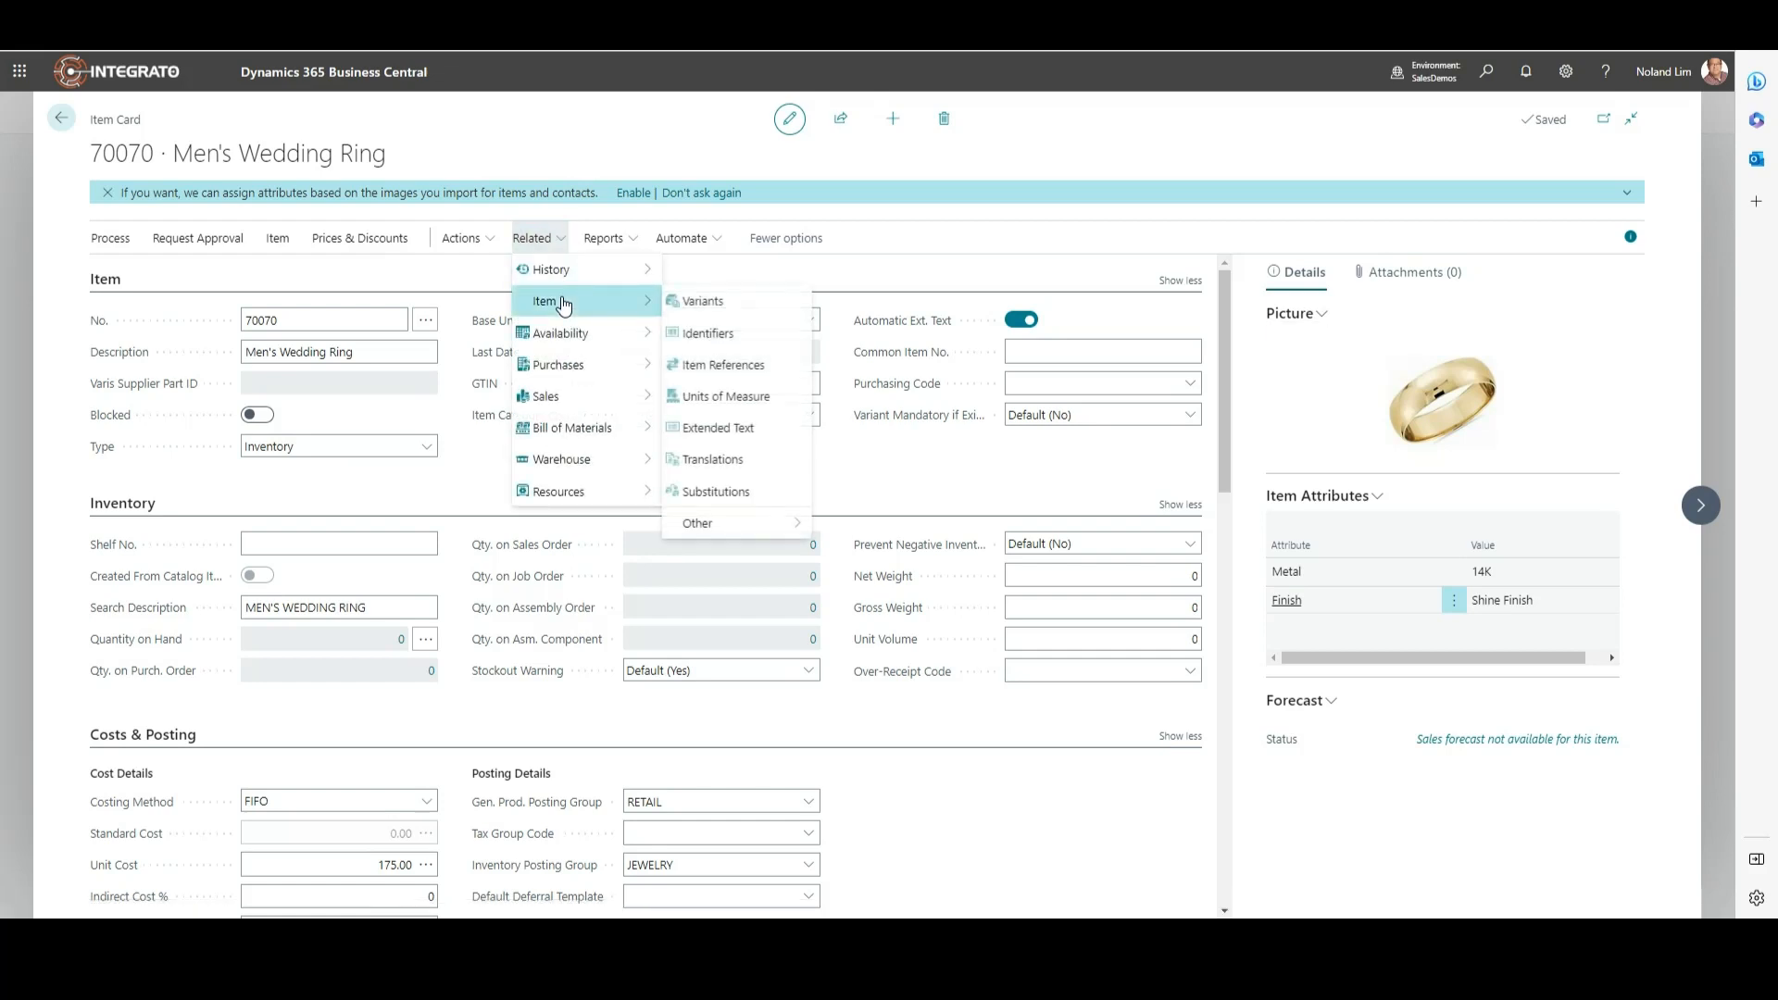
{"action": "left_click", "coordinate": [727, 433]}
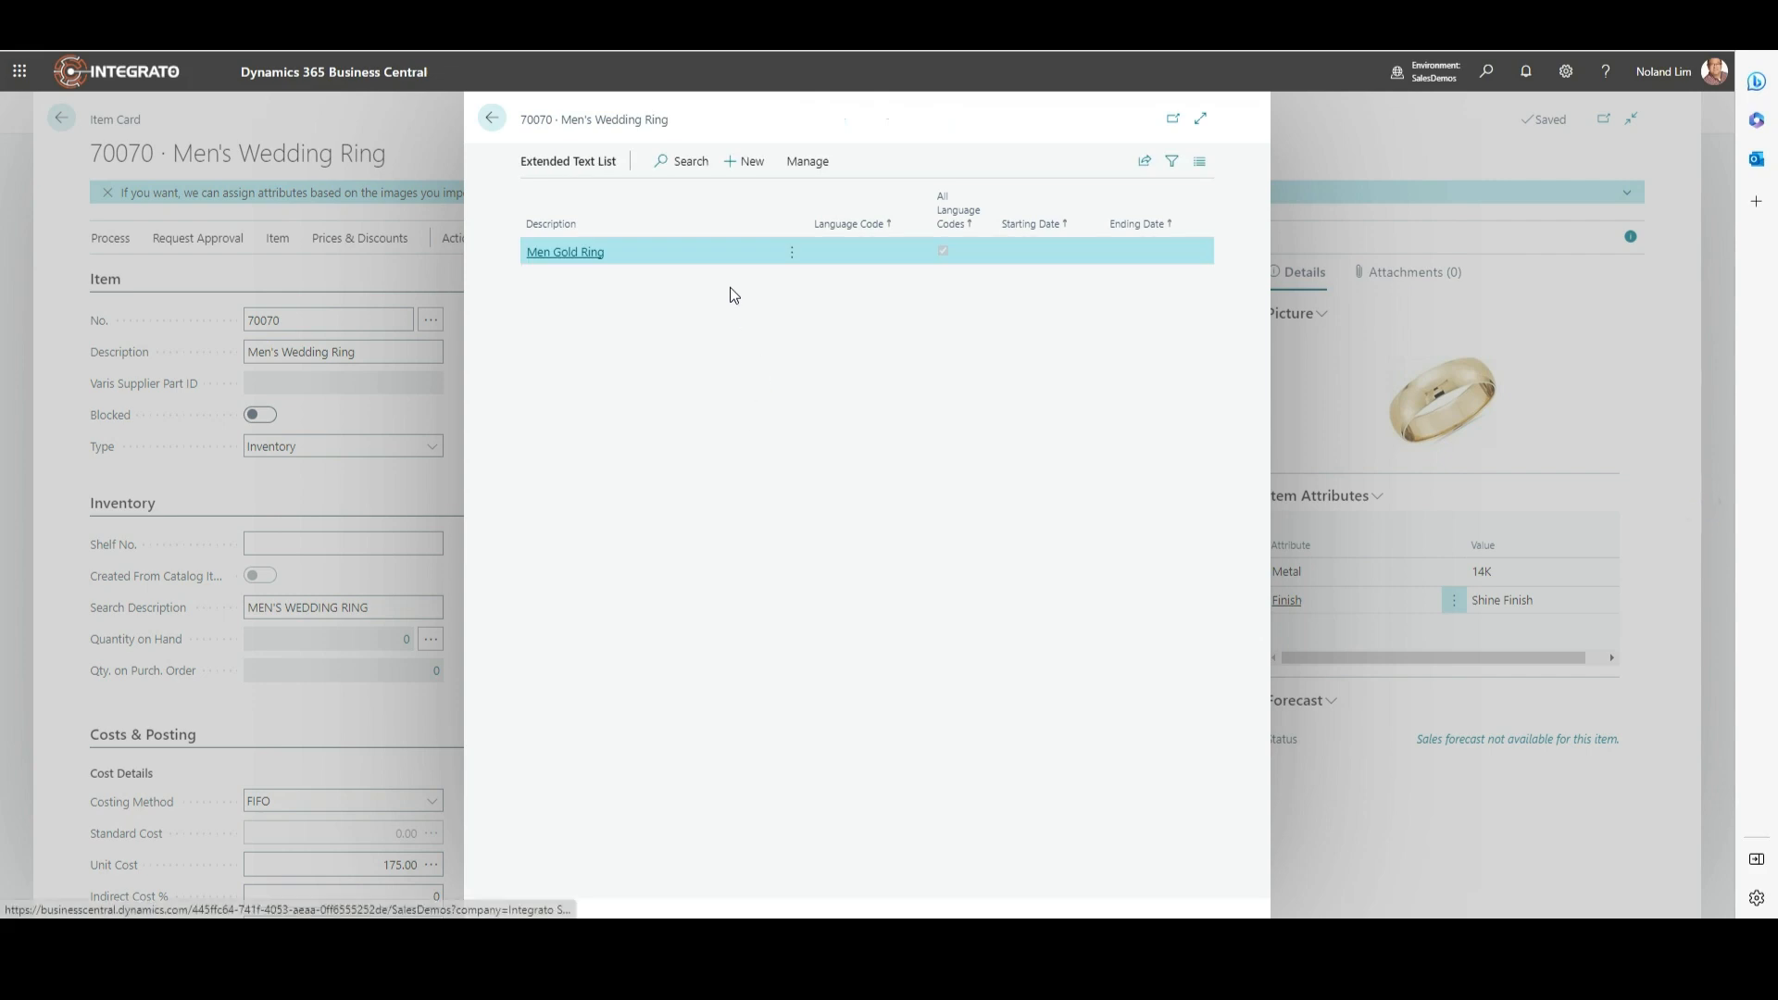
{"action": "left_click", "coordinate": [585, 254]}
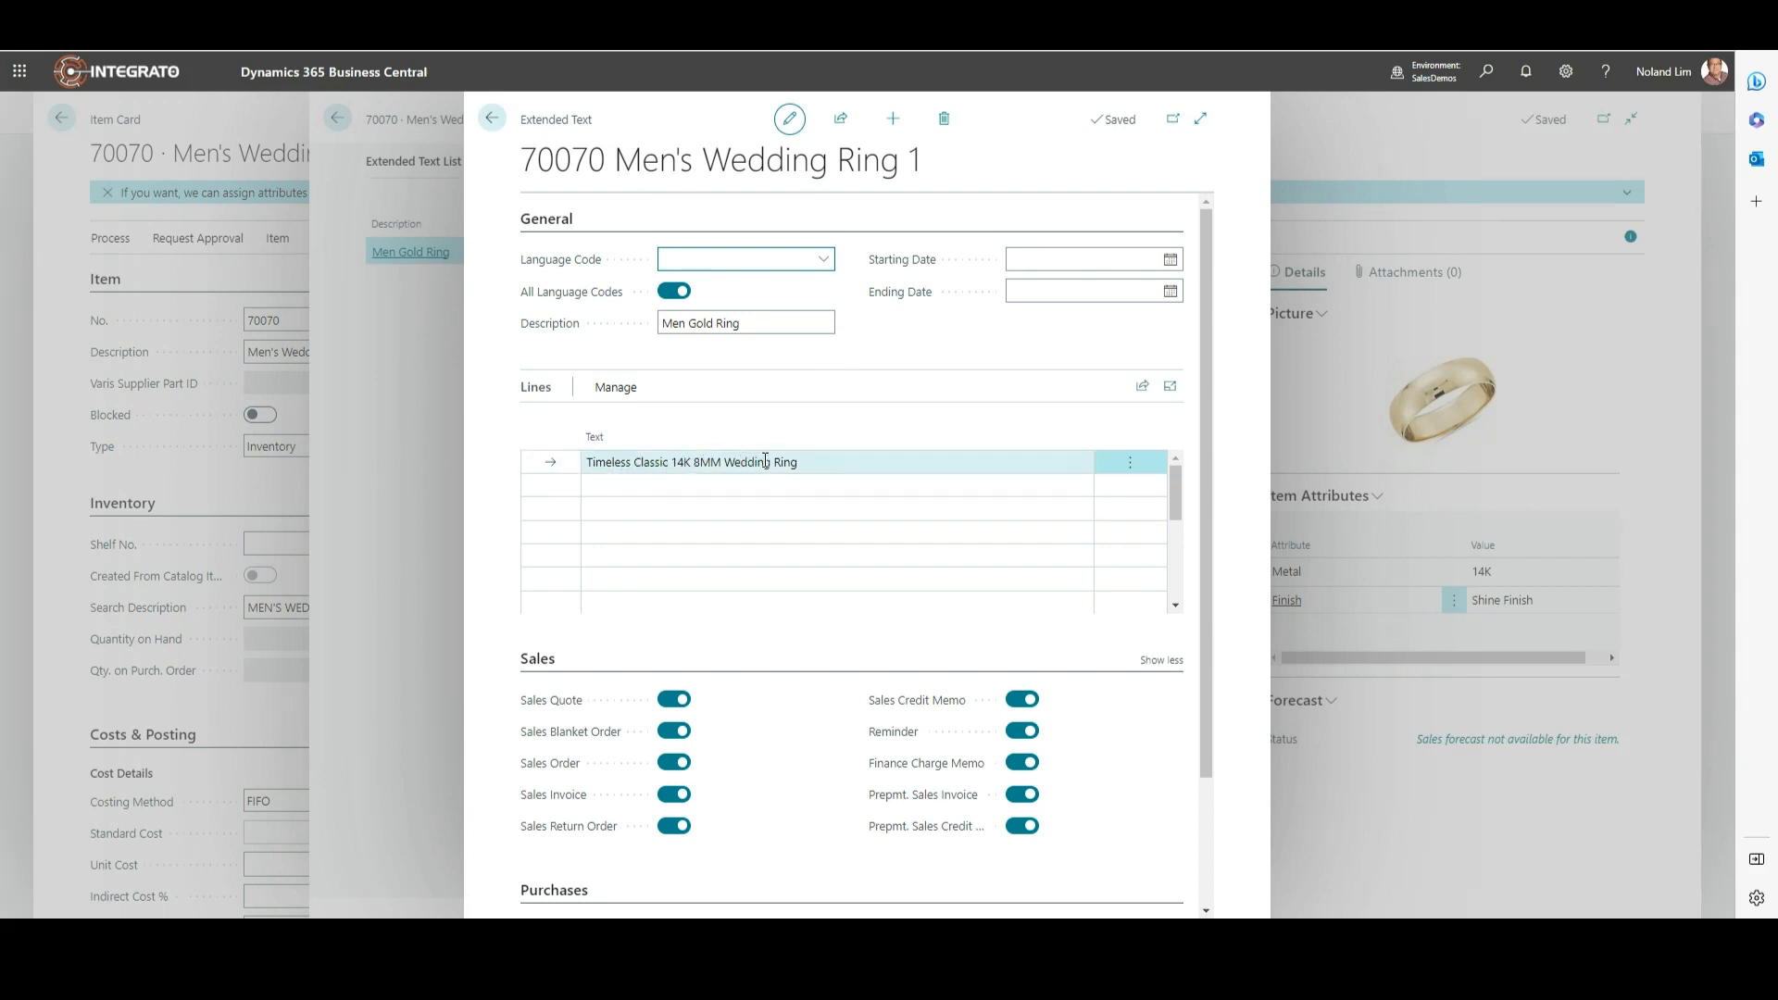
{"action": "left_click", "coordinate": [493, 117]}
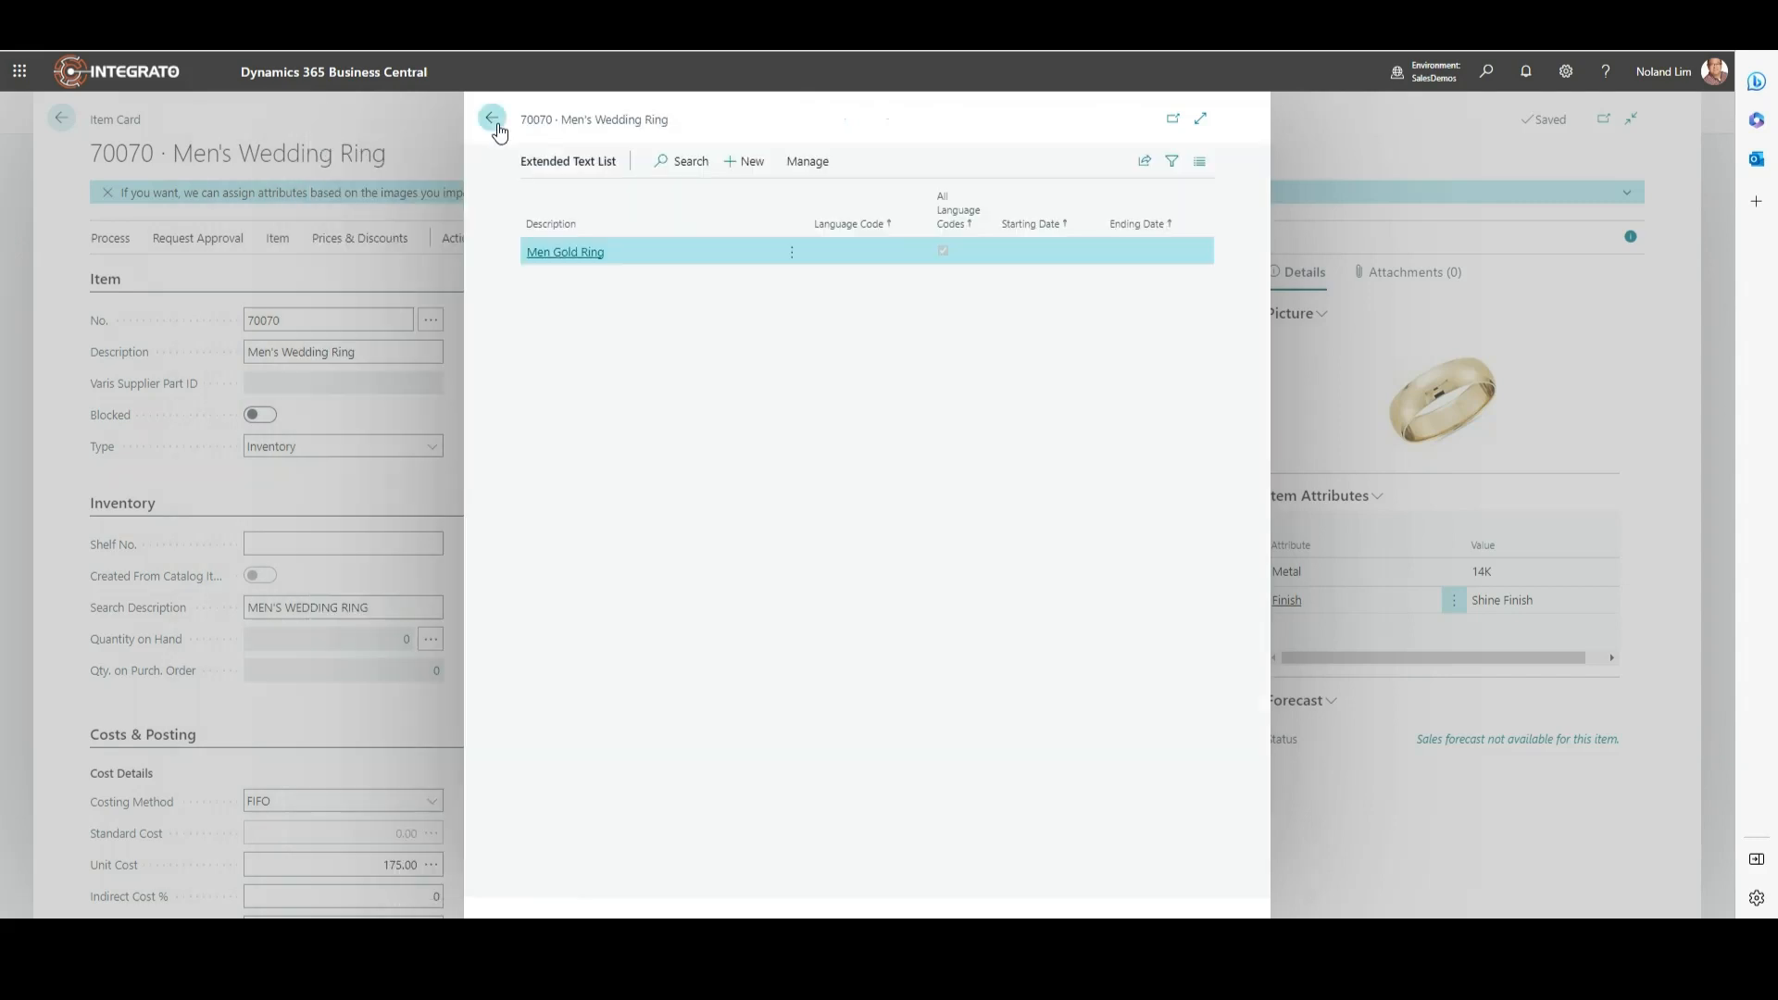
{"action": "left_click", "coordinate": [481, 122]}
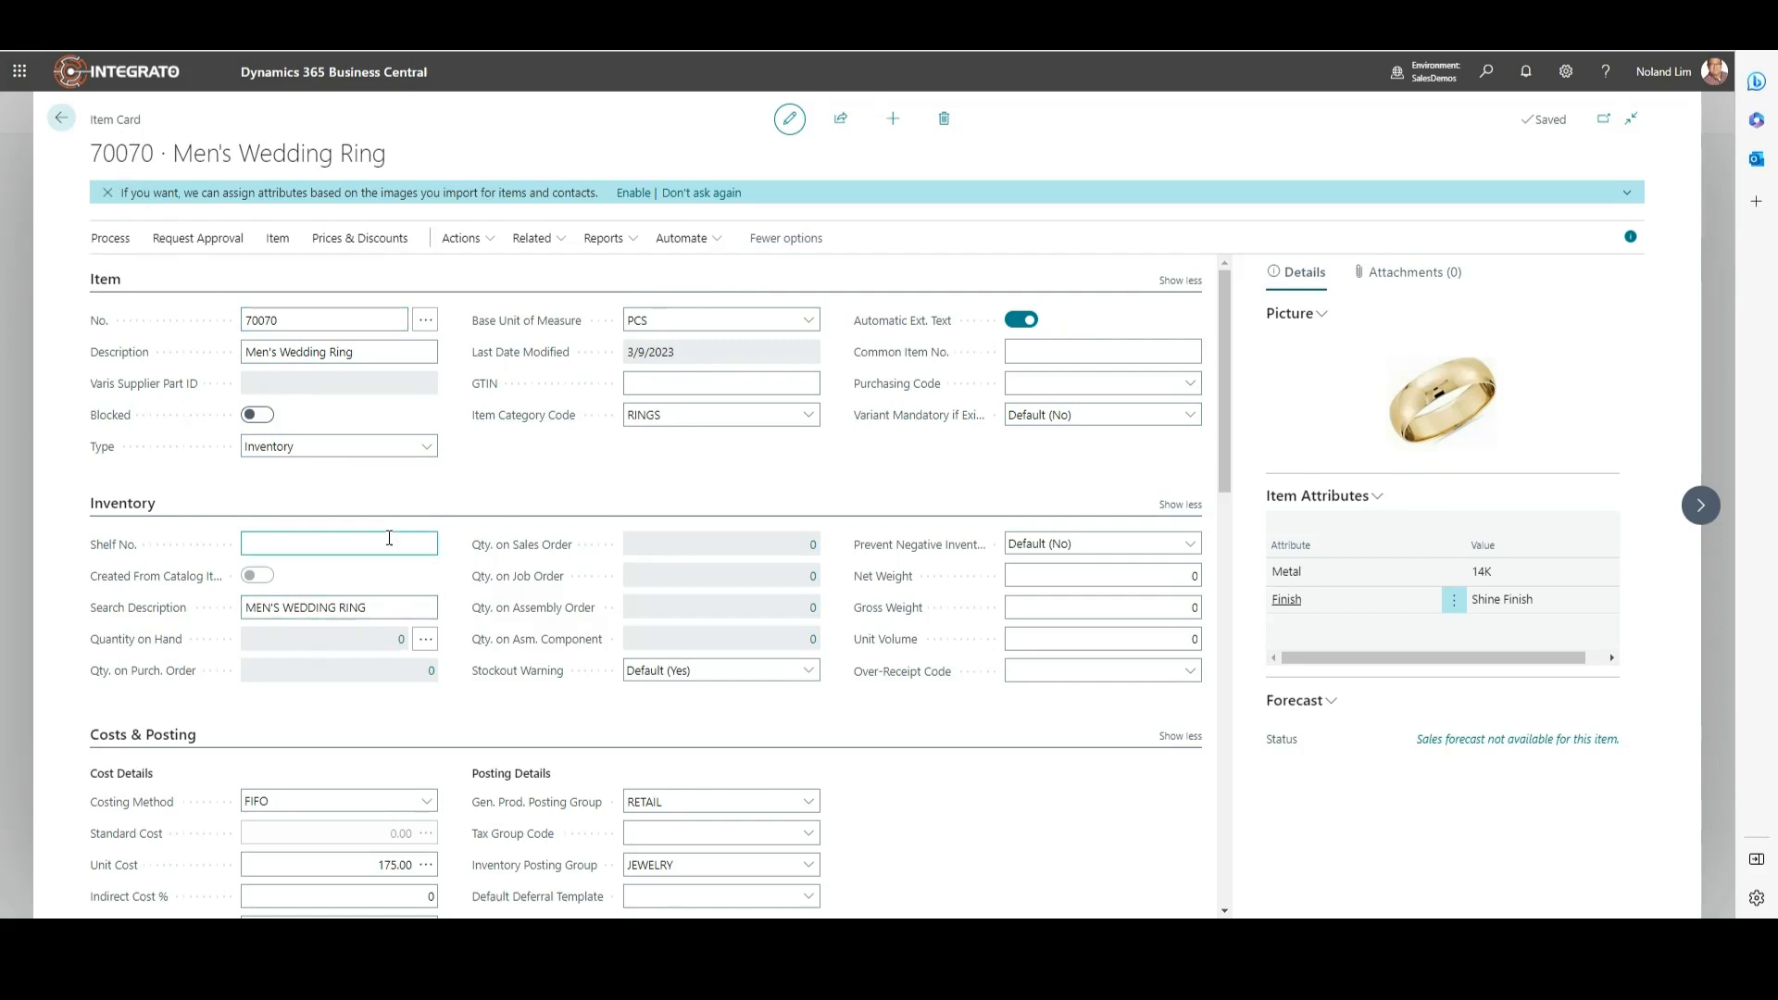
Step: Review the ring card's Unit Price 700.00 and Profit % 75.00, then return to the Jewelry item list
{"action": "scroll", "coordinate": [328, 594], "scroll_direction": "down", "scroll_amount": 1}
{"action": "scroll", "coordinate": [329, 595], "scroll_direction": "down", "scroll_amount": 1}
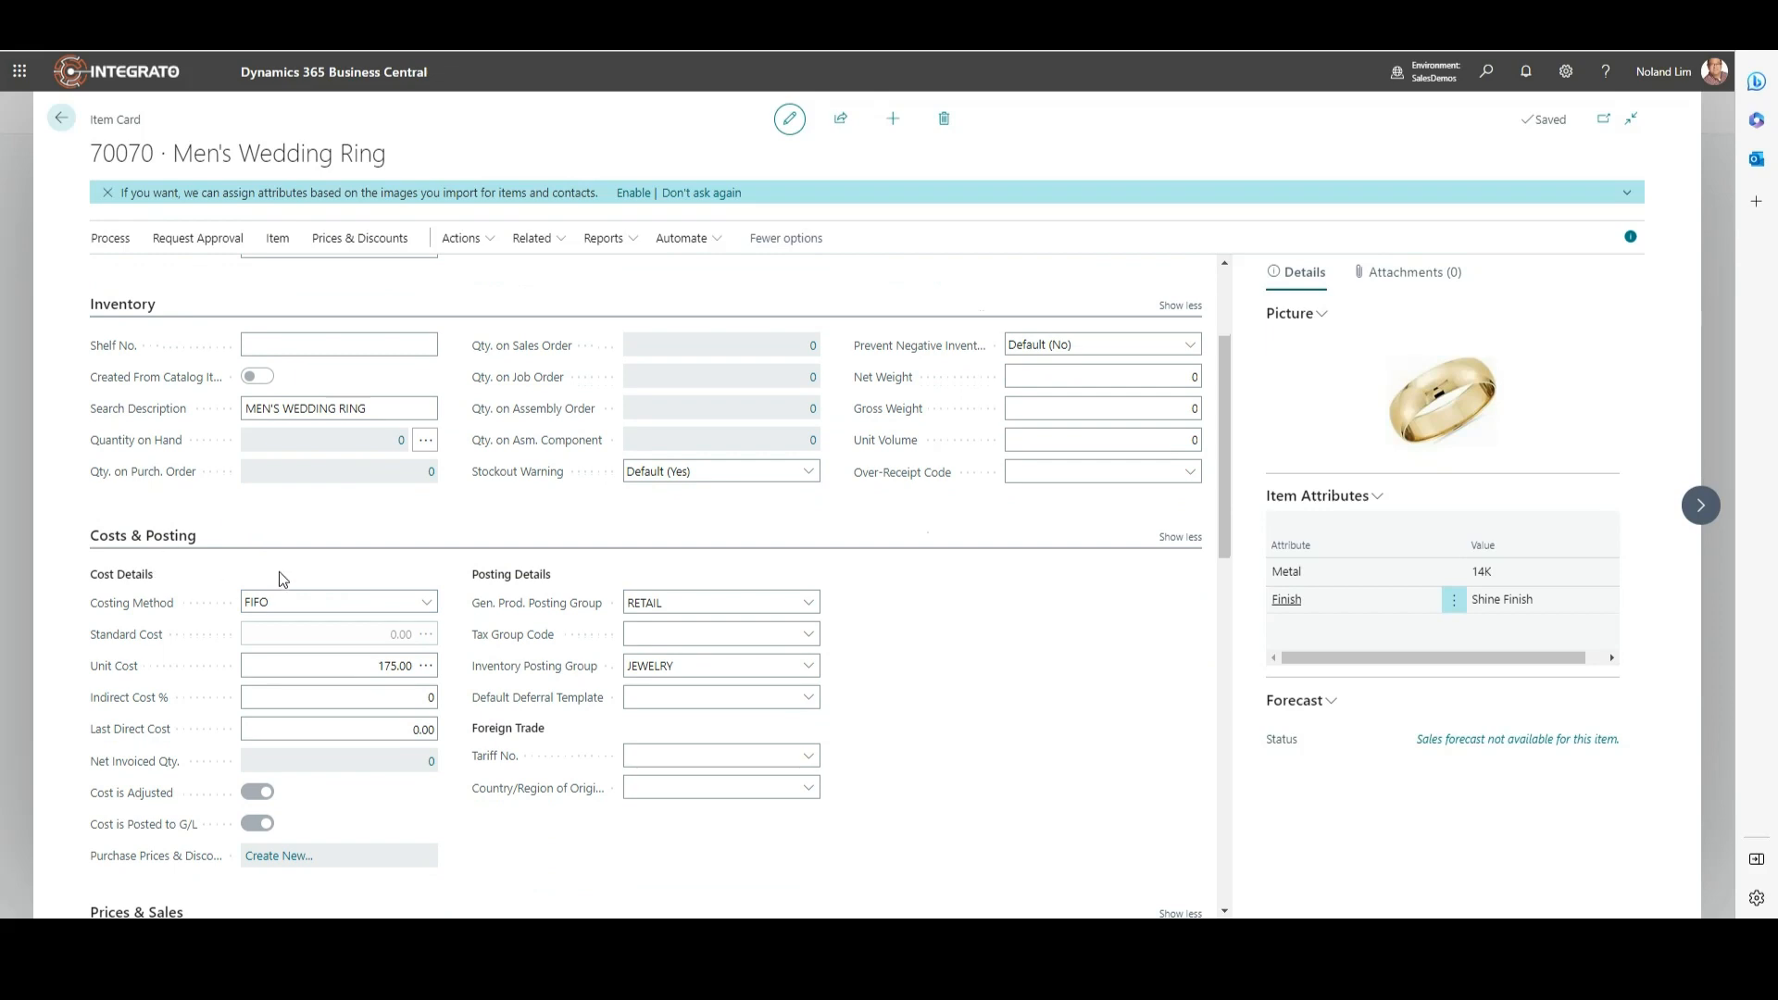
{"action": "scroll", "coordinate": [279, 571], "scroll_direction": "down", "scroll_amount": 3}
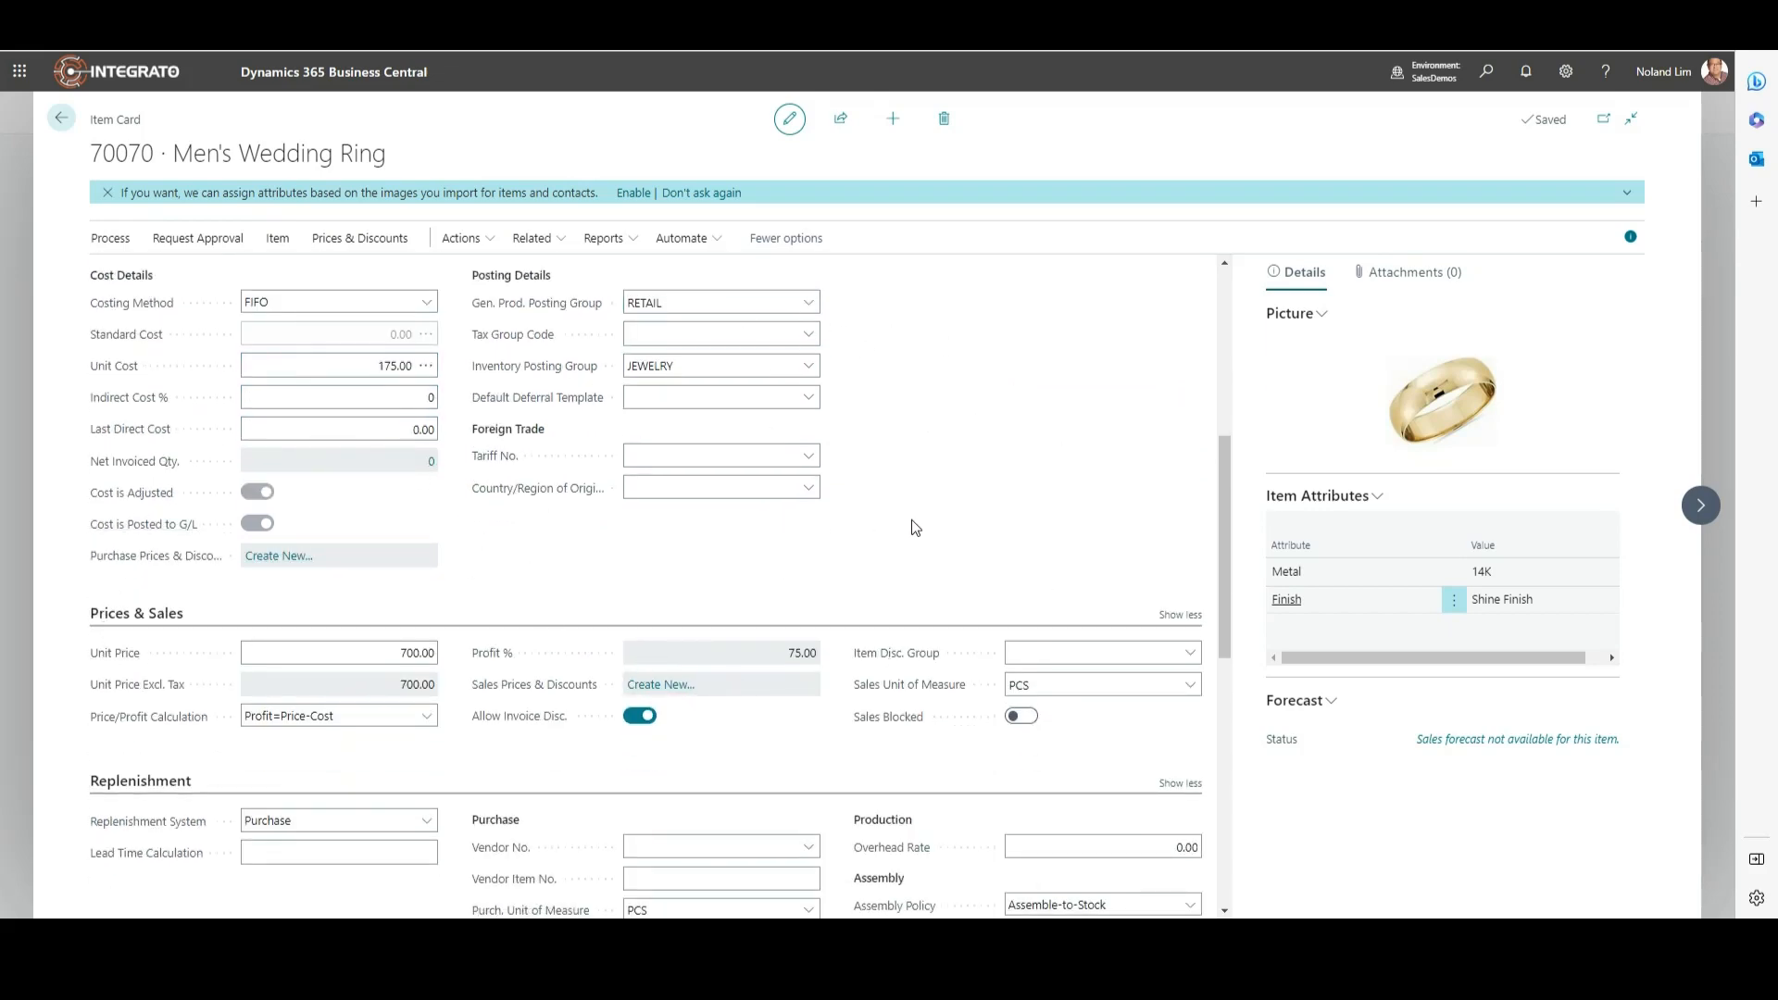
{"action": "scroll", "coordinate": [911, 526], "scroll_direction": "up", "scroll_amount": 3}
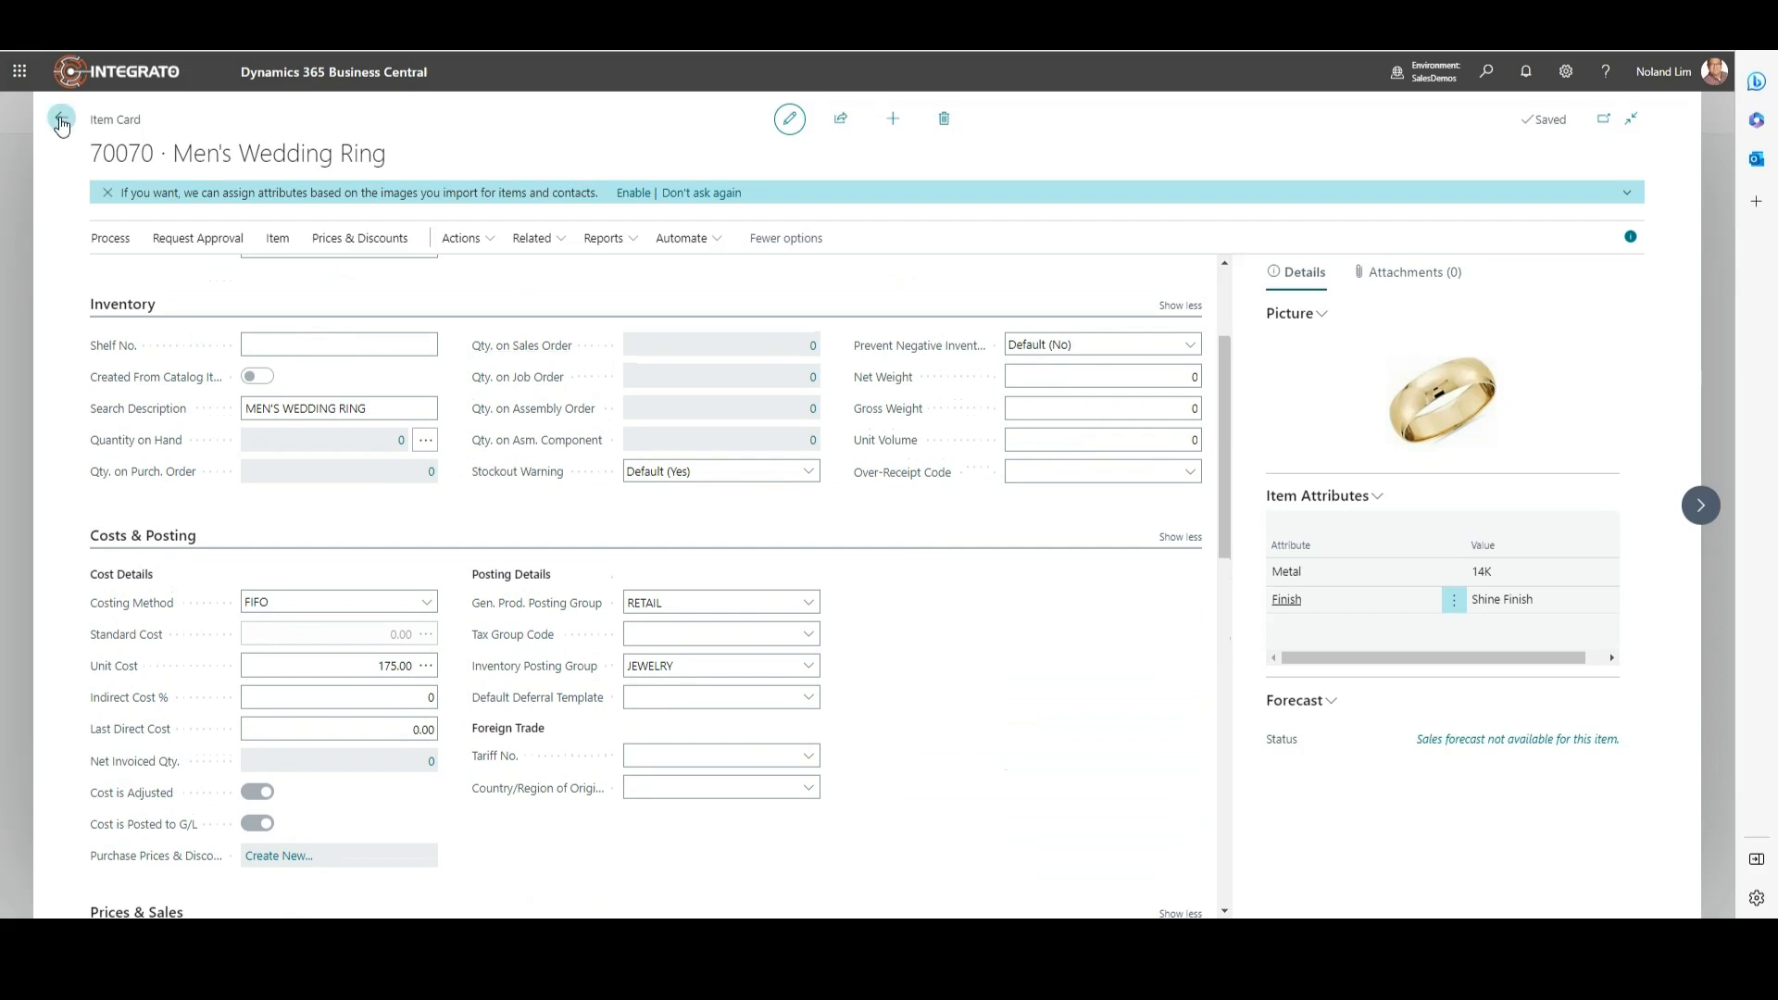
{"action": "left_click", "coordinate": [62, 120]}
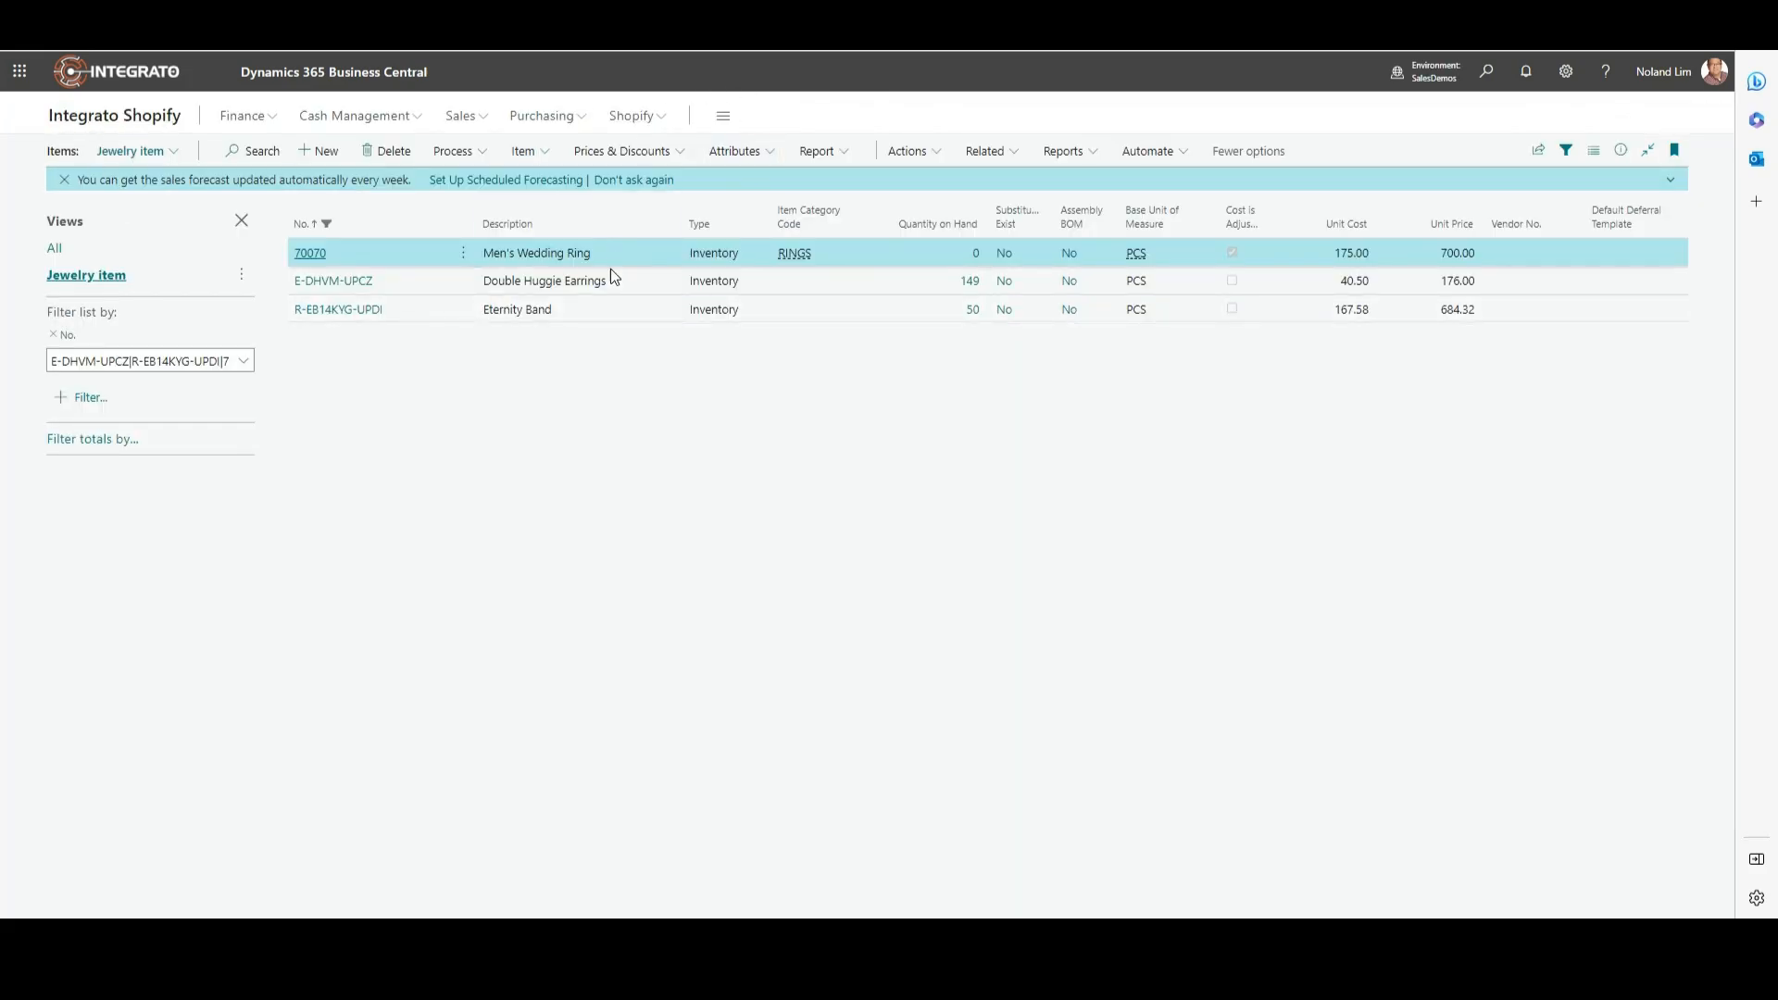
Step: Open the Shopify Products list from the Shopify menu in the navigation bar
{"action": "left_click", "coordinate": [640, 118]}
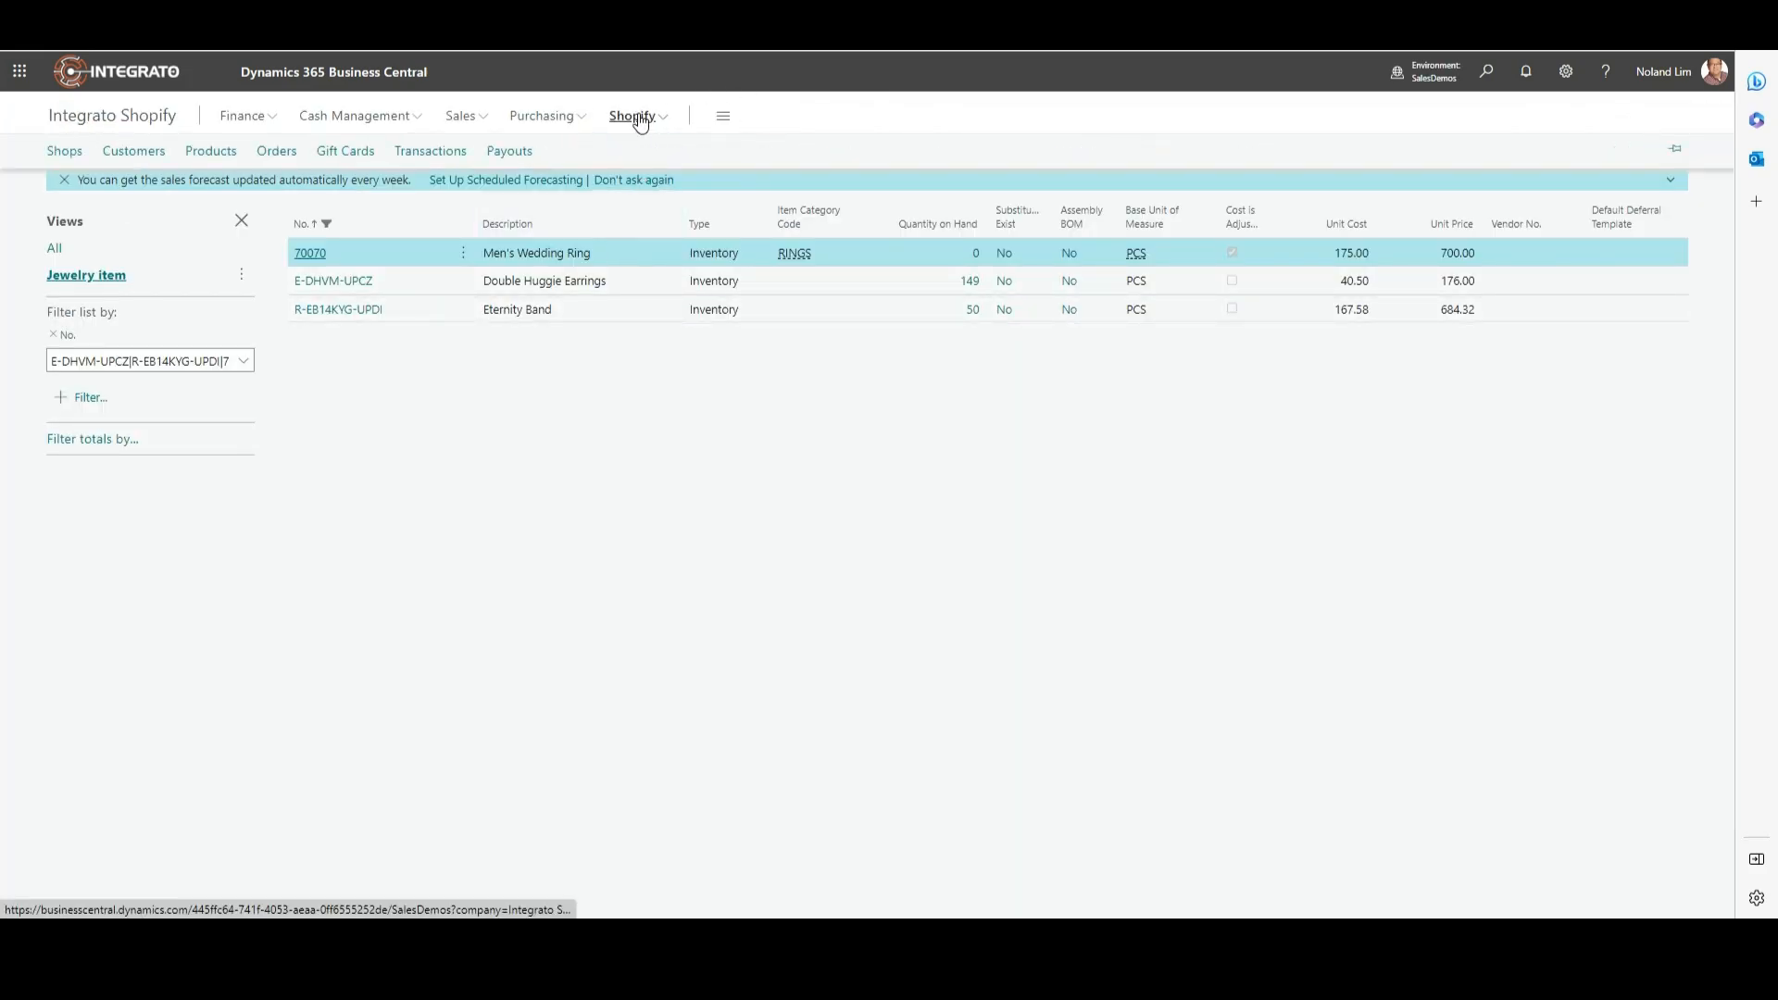
{"action": "left_click", "coordinate": [222, 152]}
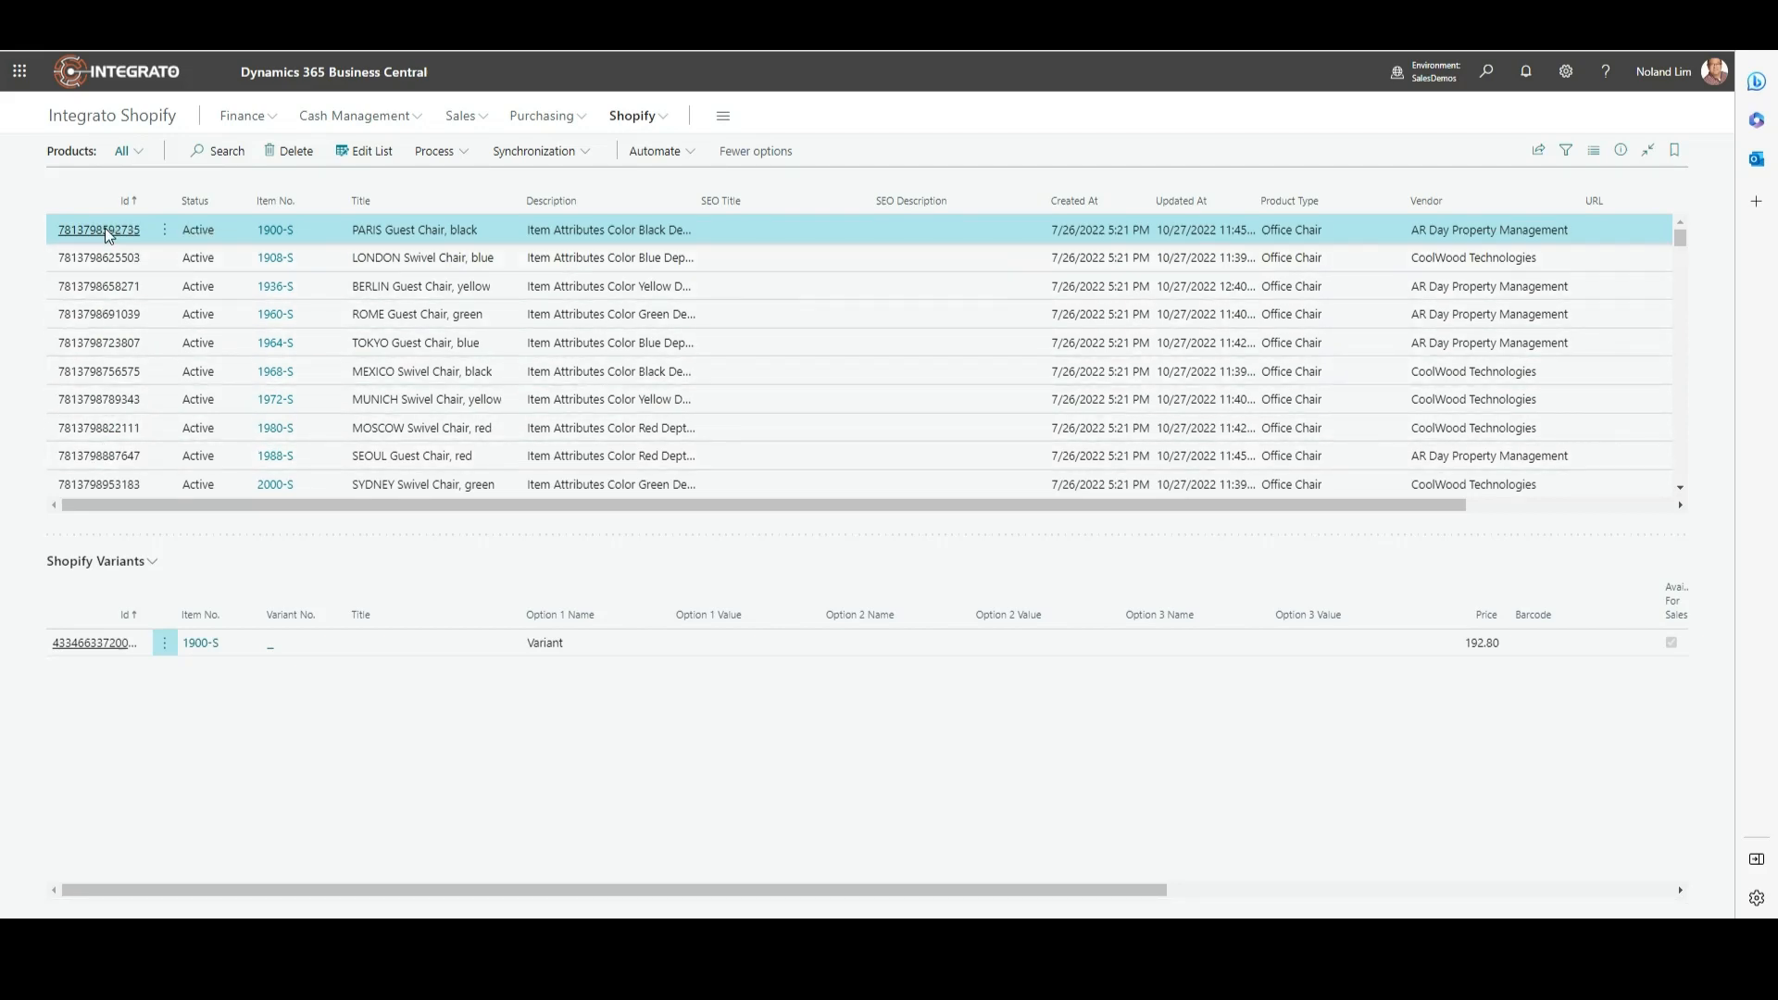
Step: Choose Add Items from the Process actions on the Shopify Products page
{"action": "mouse_move", "coordinate": [306, 199]}
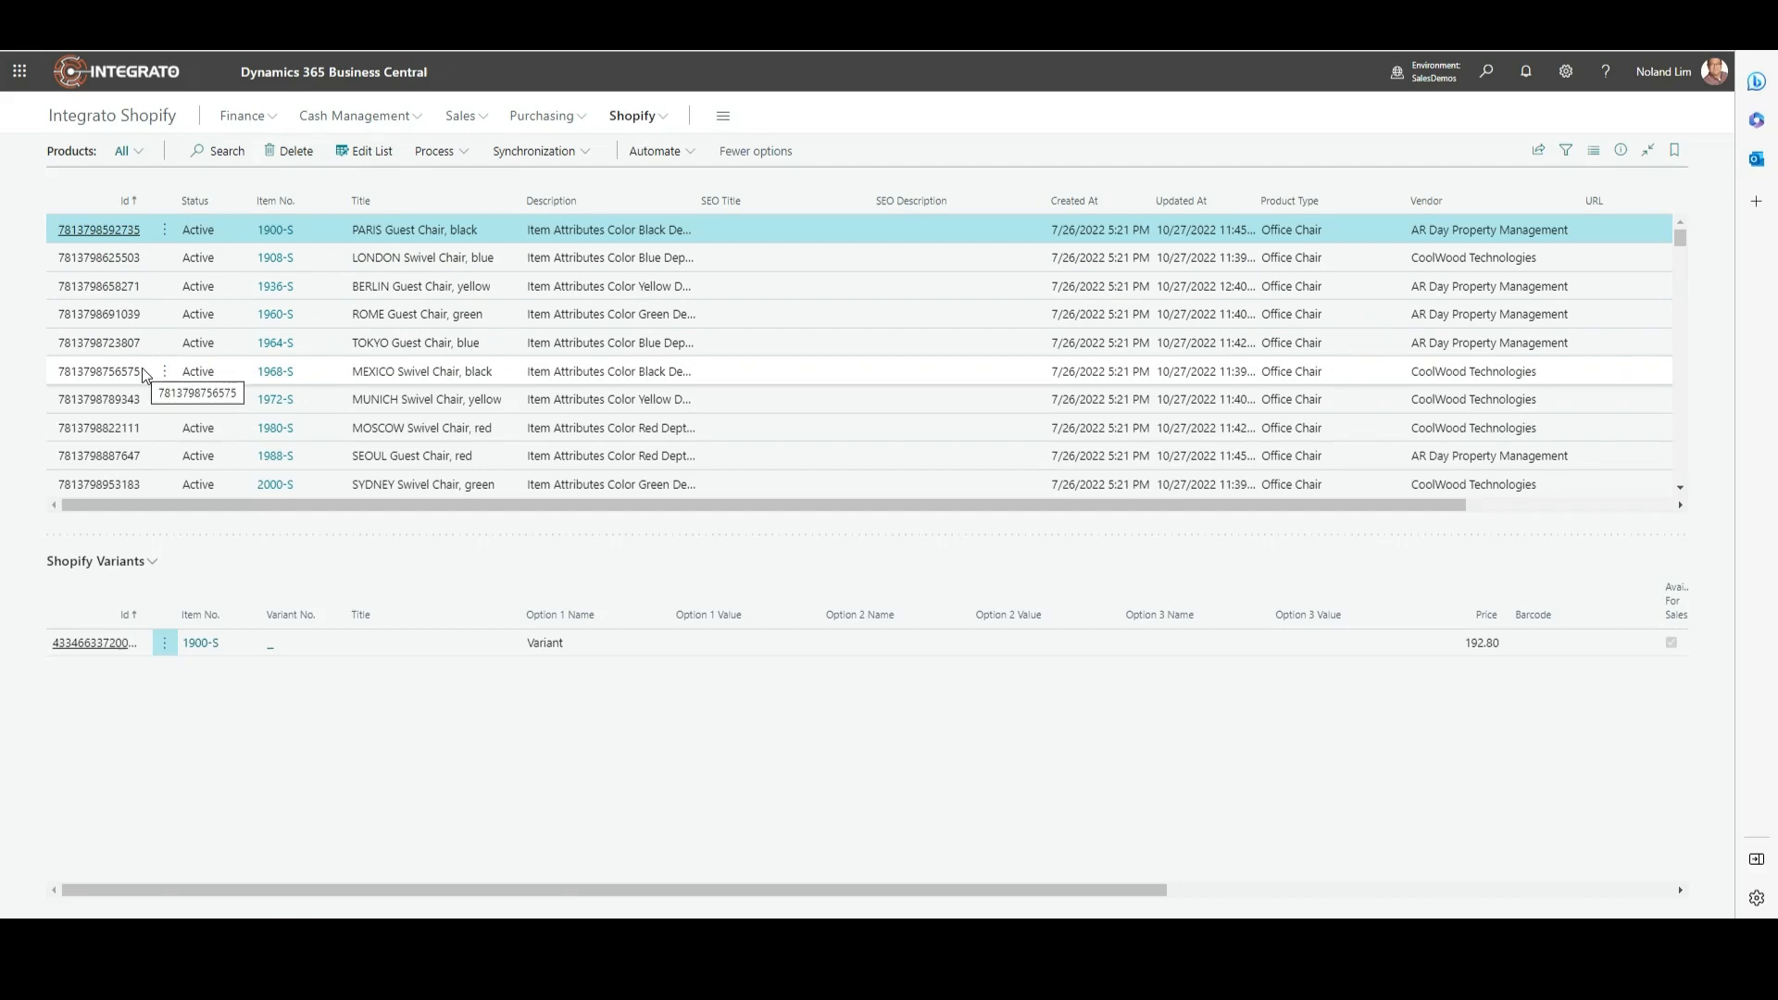
{"action": "left_click", "coordinate": [463, 158]}
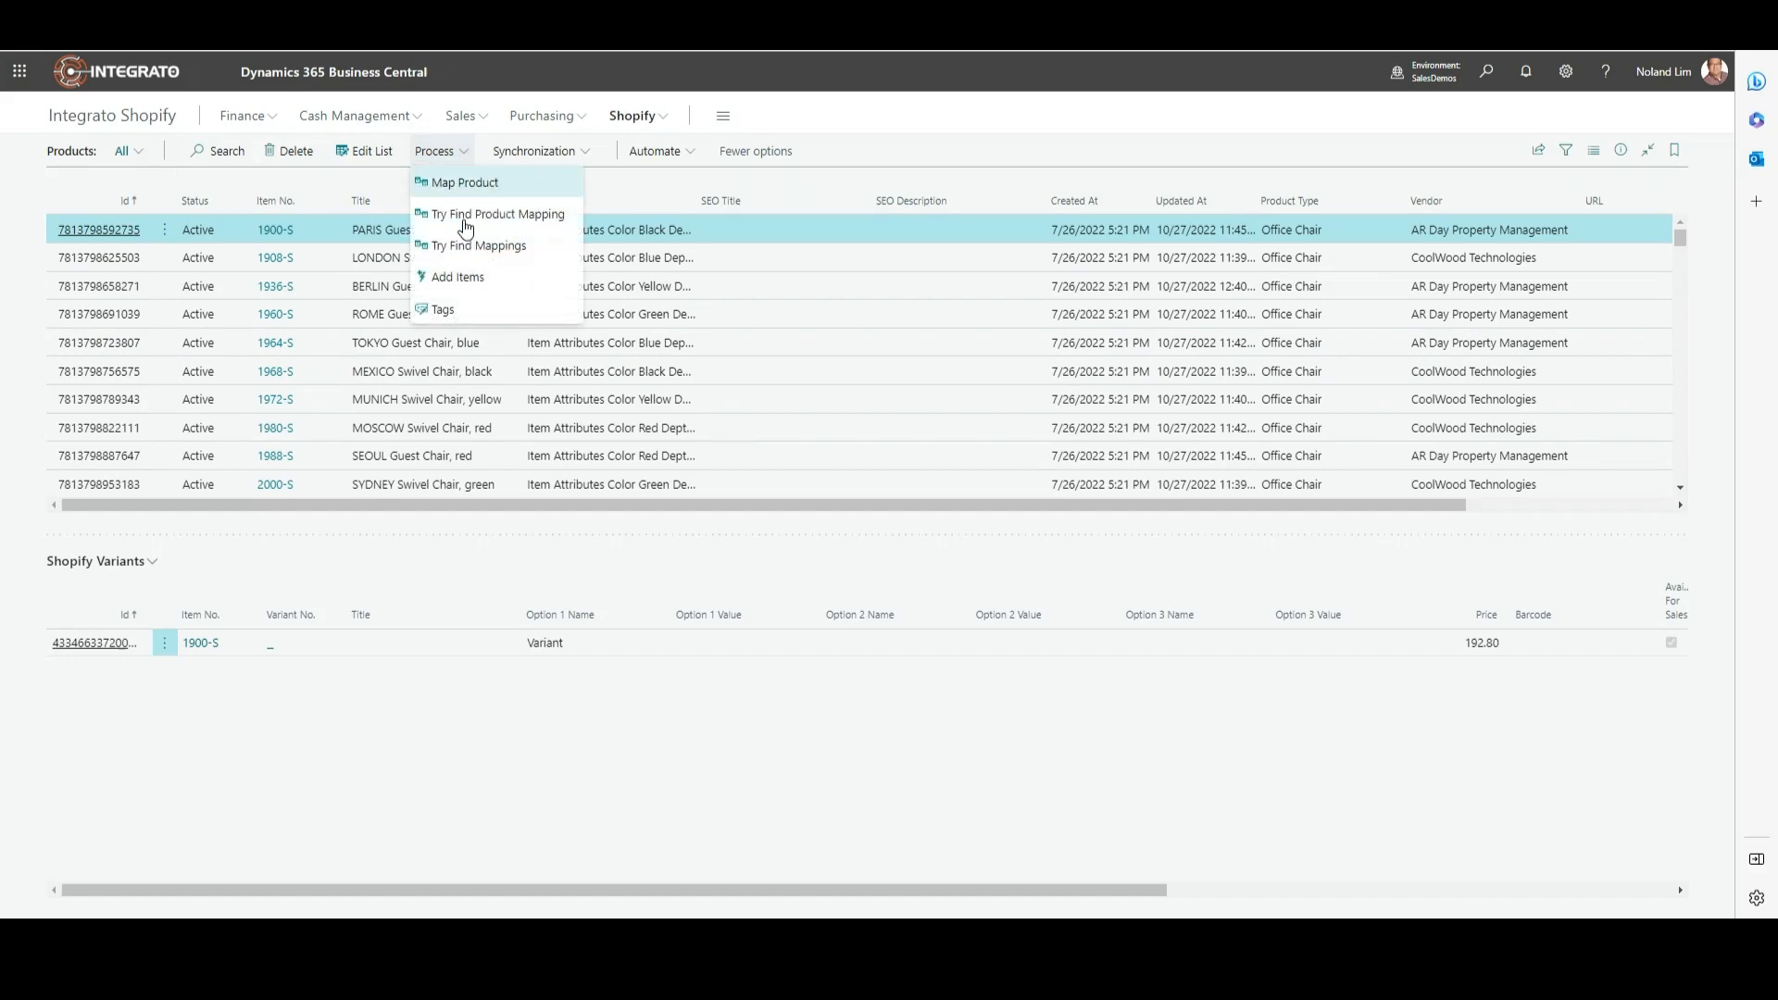
{"action": "left_click", "coordinate": [469, 282]}
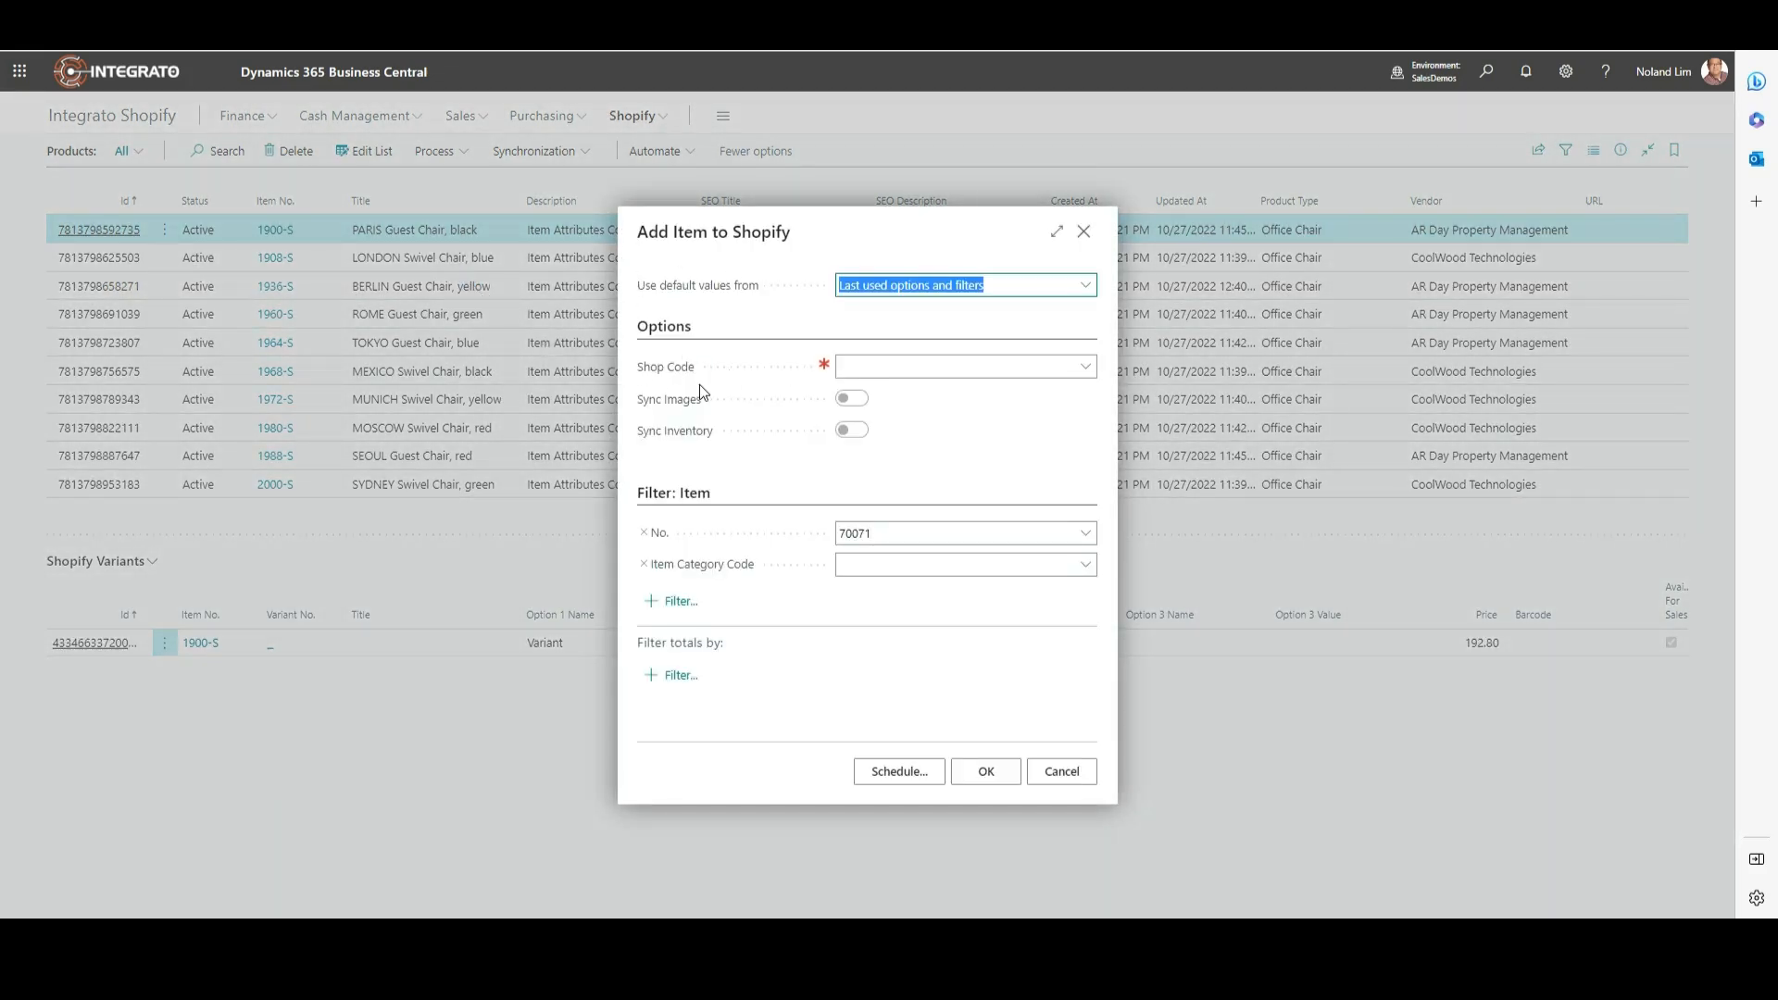
Step: Set Shop Code to INTEGRATO and leave Item Category Code empty after browsing its options
{"action": "left_click", "coordinate": [1085, 372]}
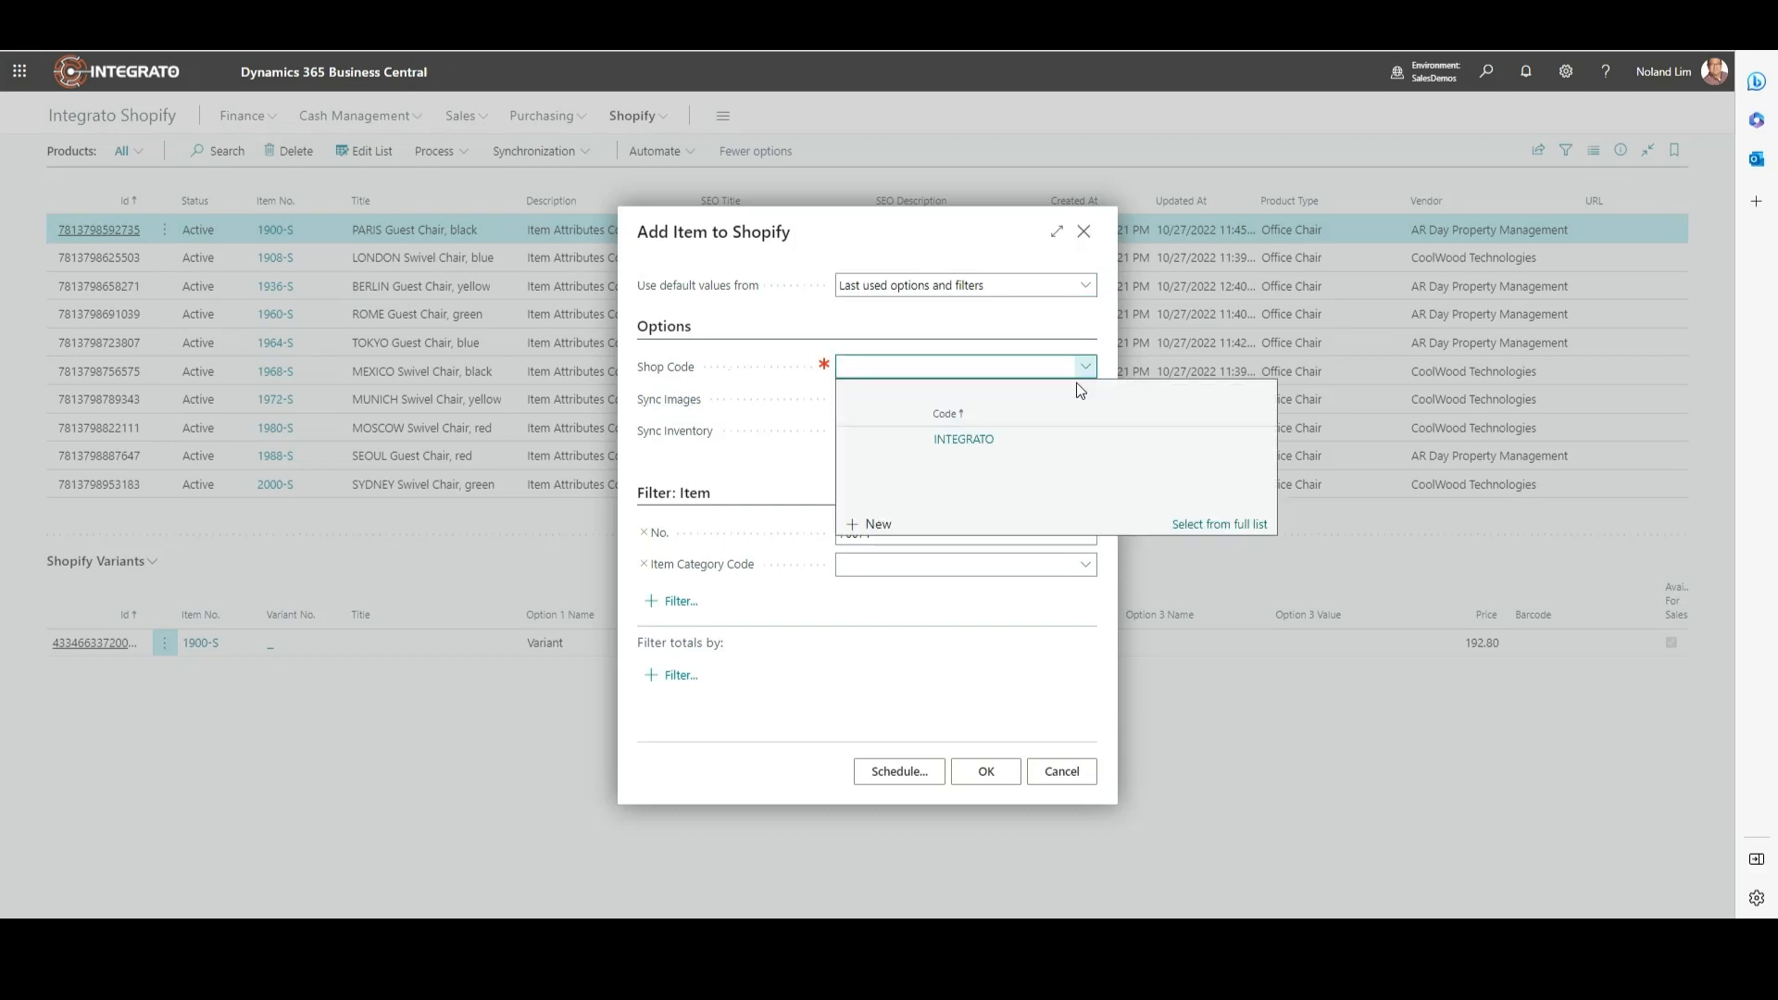
{"action": "left_click", "coordinate": [1041, 440]}
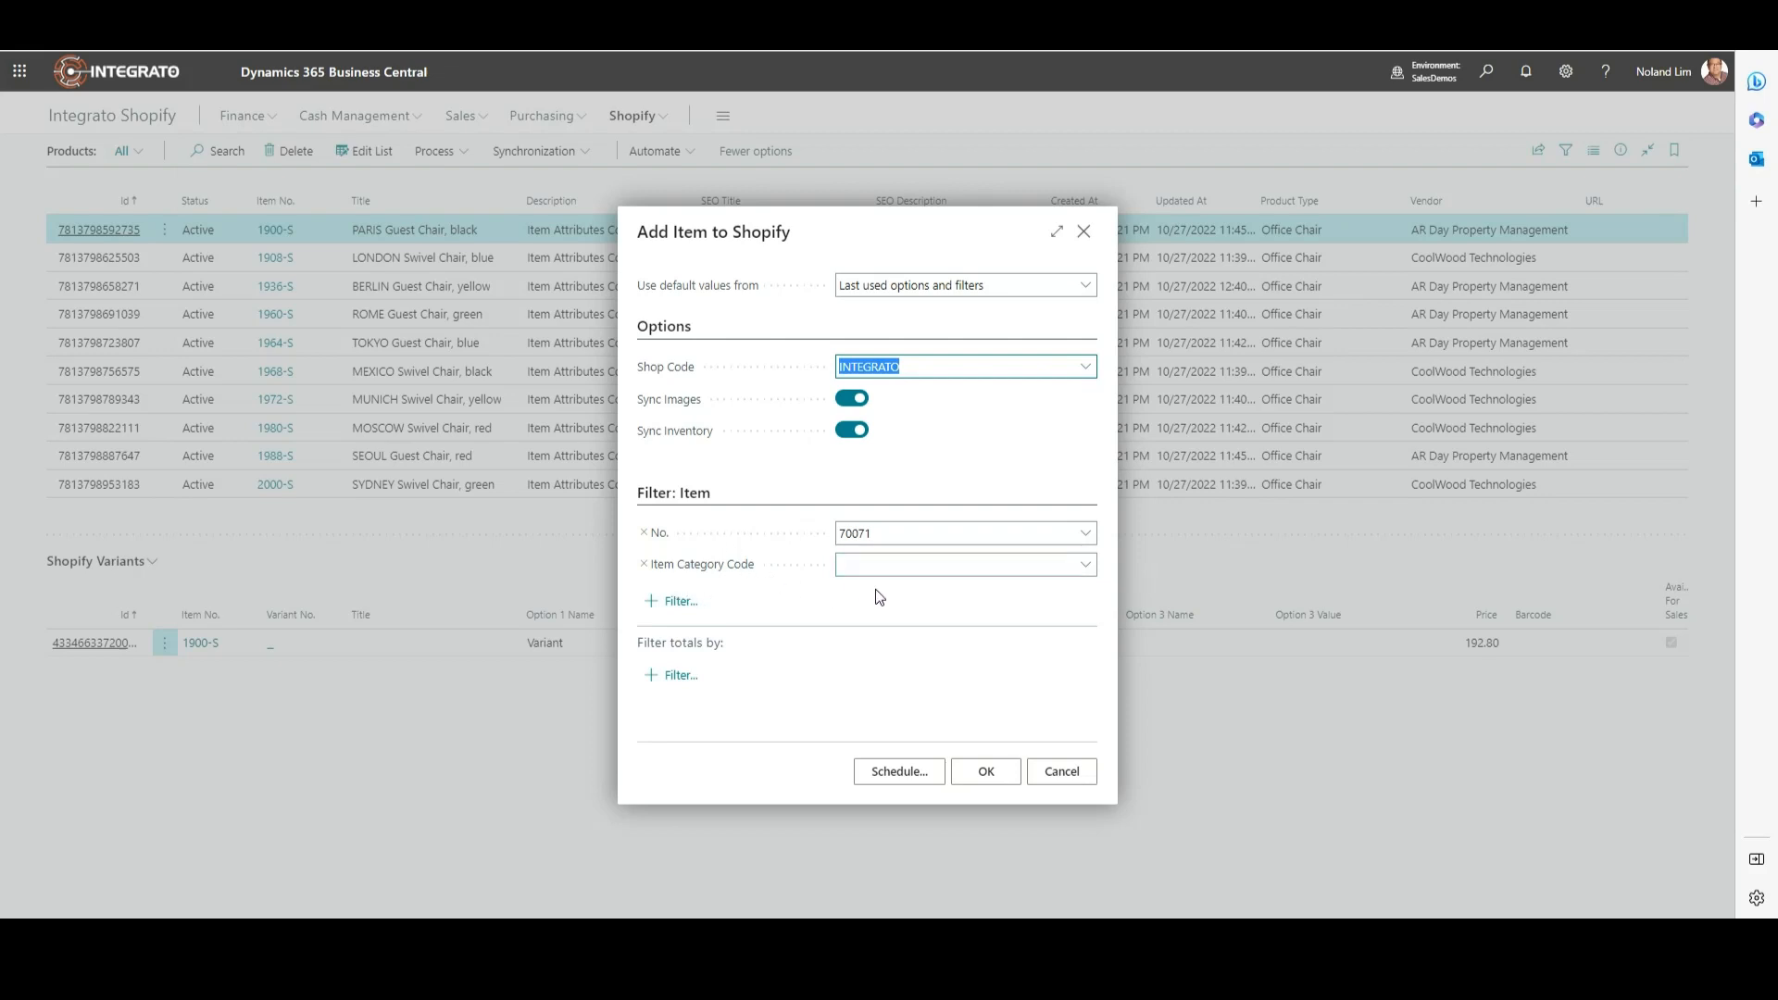
{"action": "left_click", "coordinate": [1085, 569]}
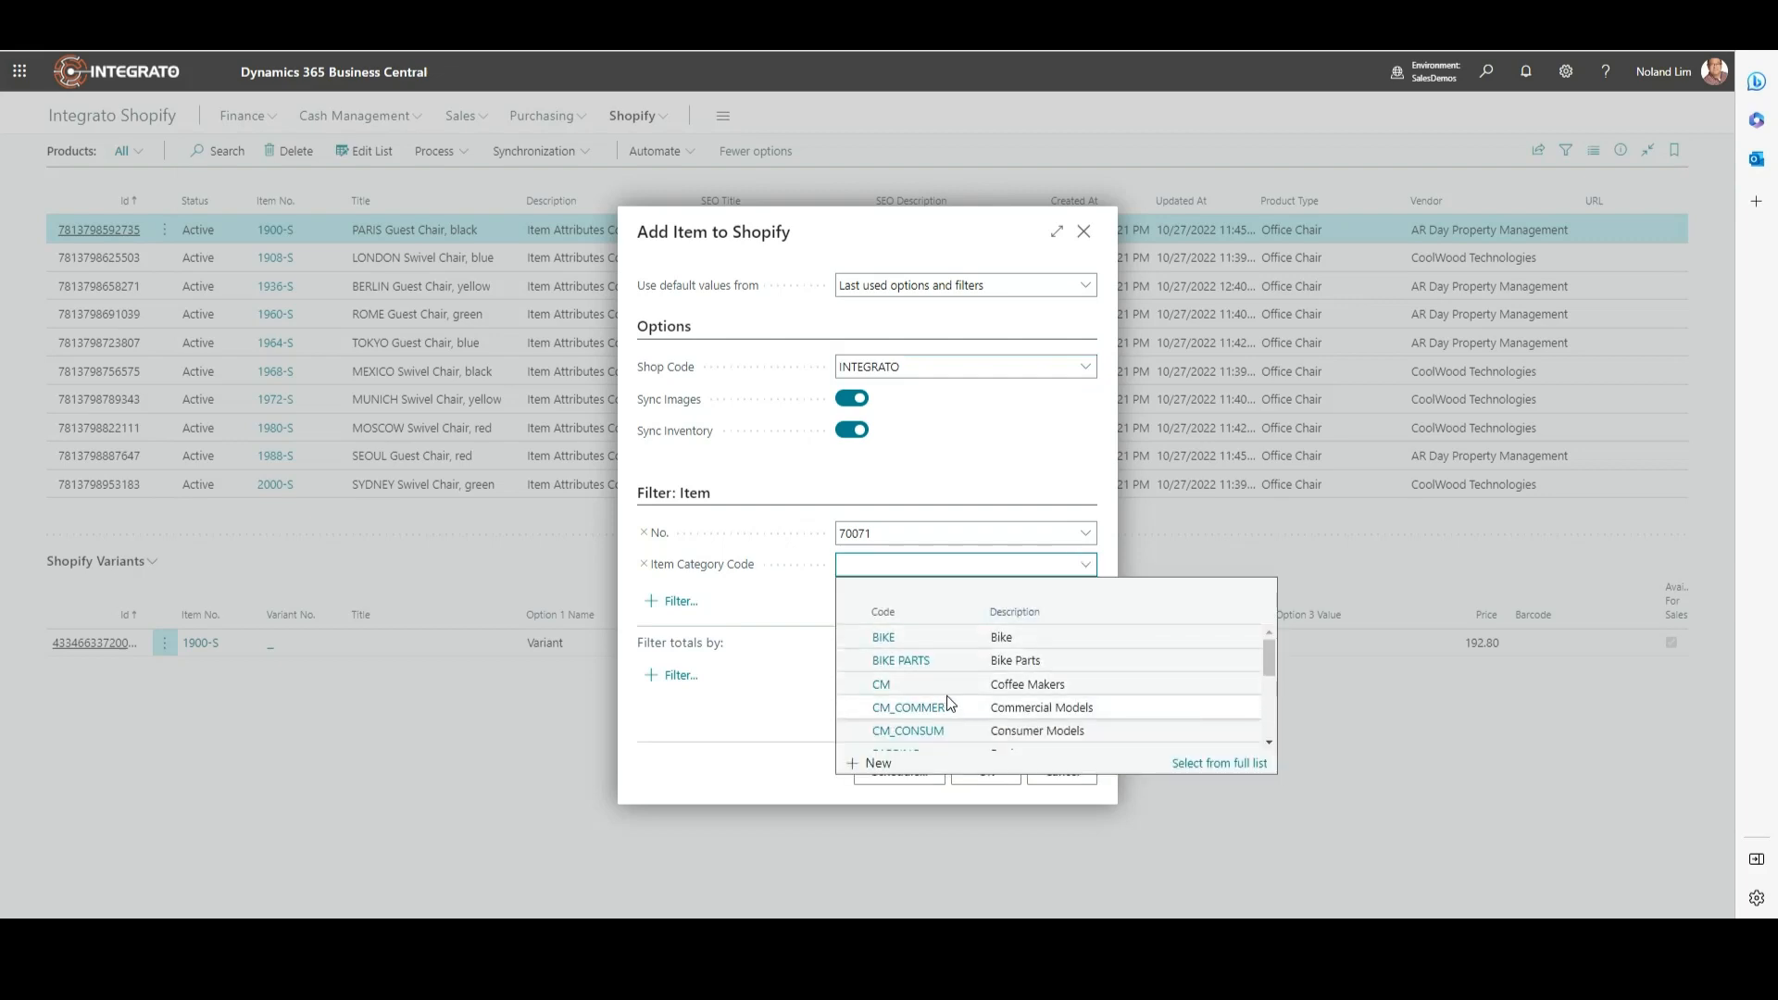
{"action": "scroll", "coordinate": [946, 696], "scroll_direction": "down", "scroll_amount": 2}
{"action": "scroll", "coordinate": [946, 697], "scroll_direction": "down", "scroll_amount": 3}
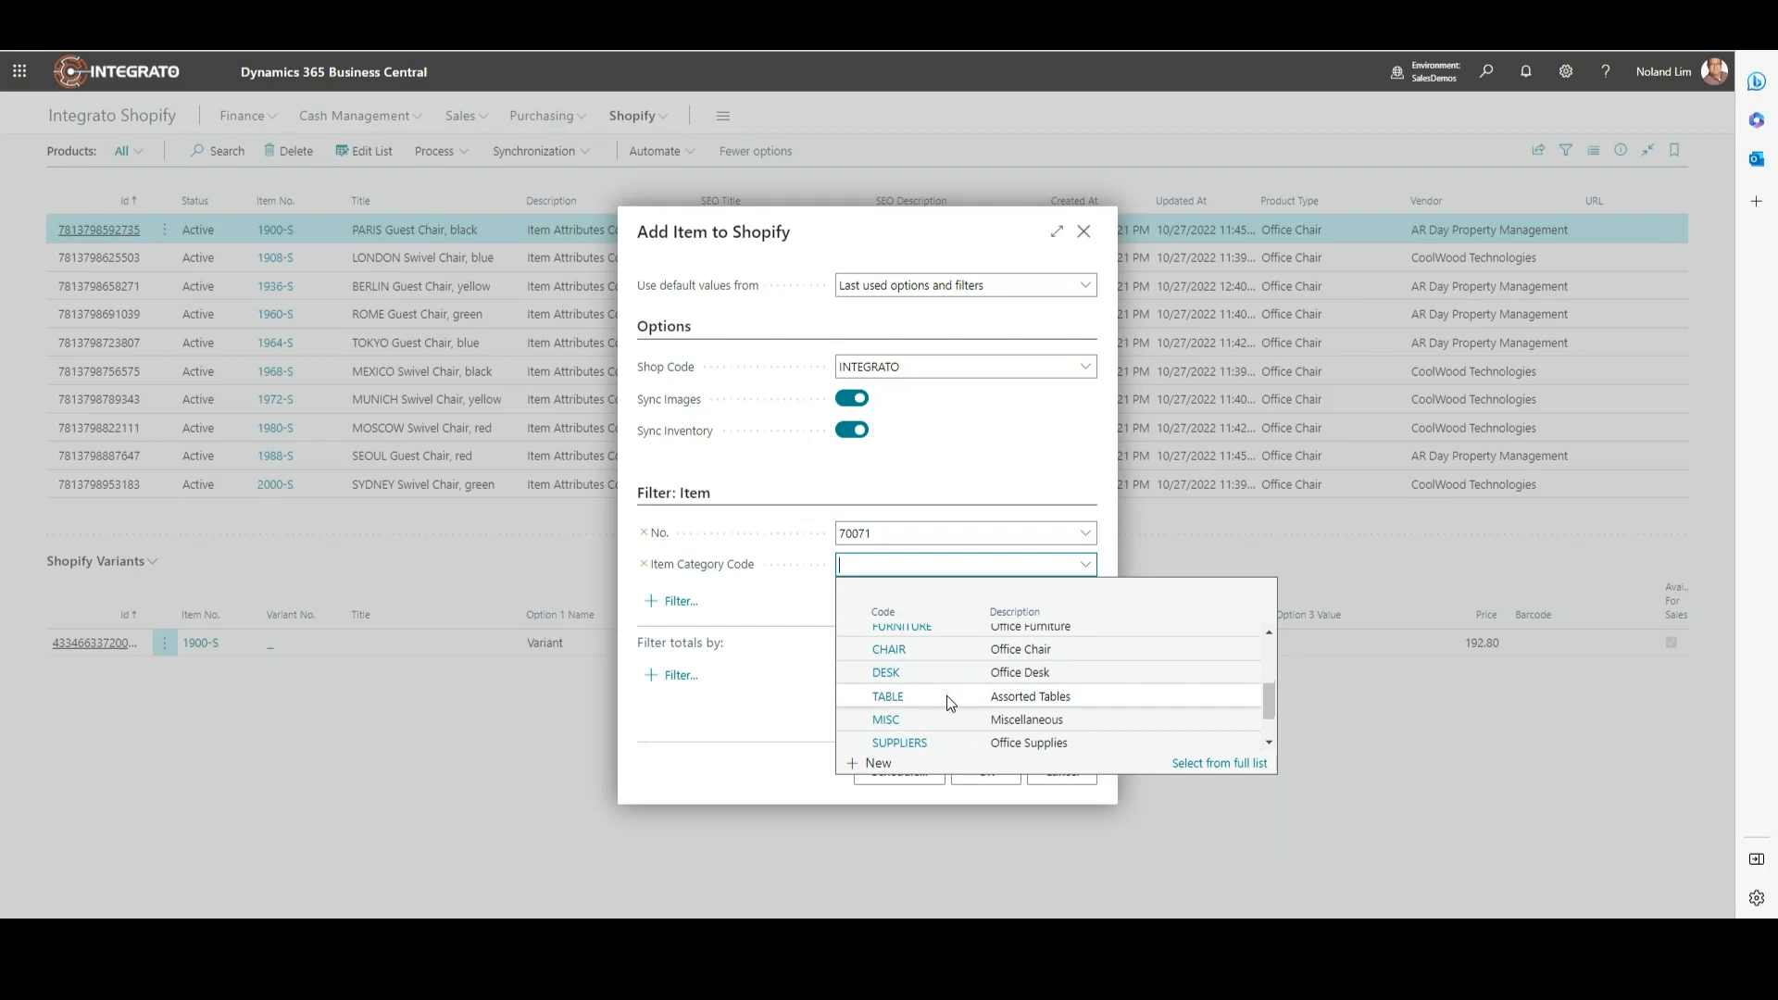
{"action": "left_click", "coordinate": [994, 569]}
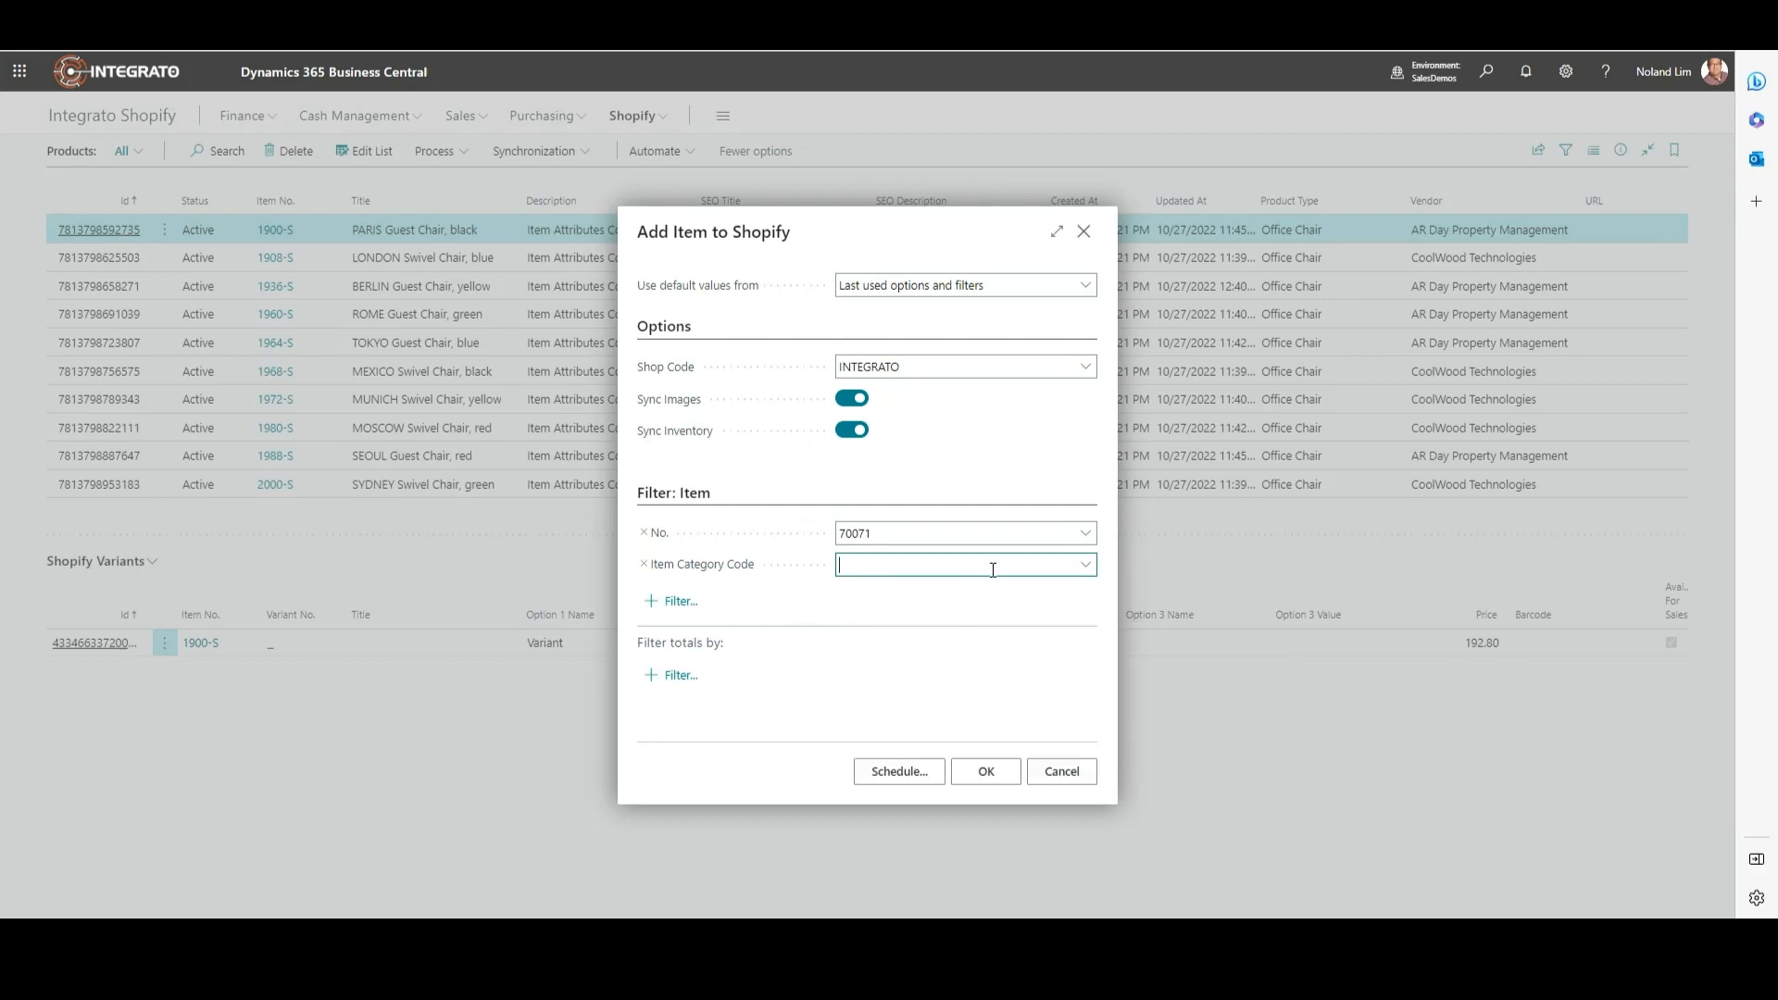
Step: Change the No. filter from 70071 to 70070 Men's Wedding Ring and confirm with OK
{"action": "left_click", "coordinate": [1083, 547]}
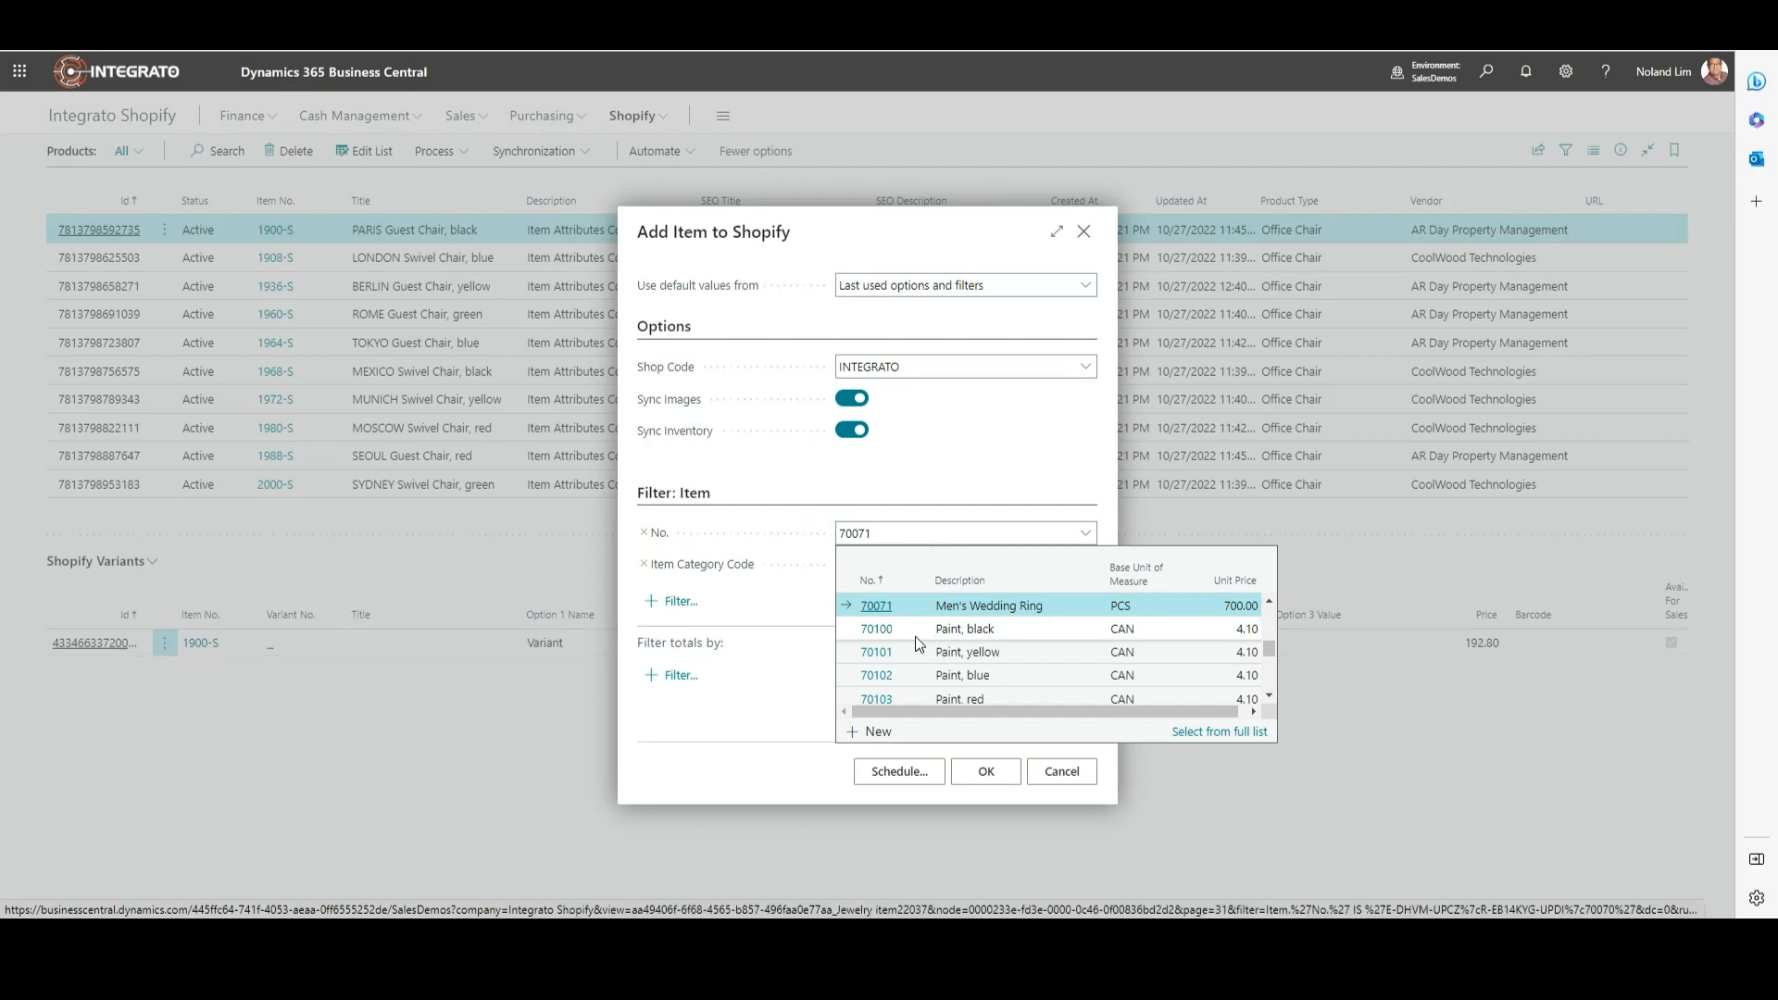
{"action": "double_click", "coordinate": [891, 535]}
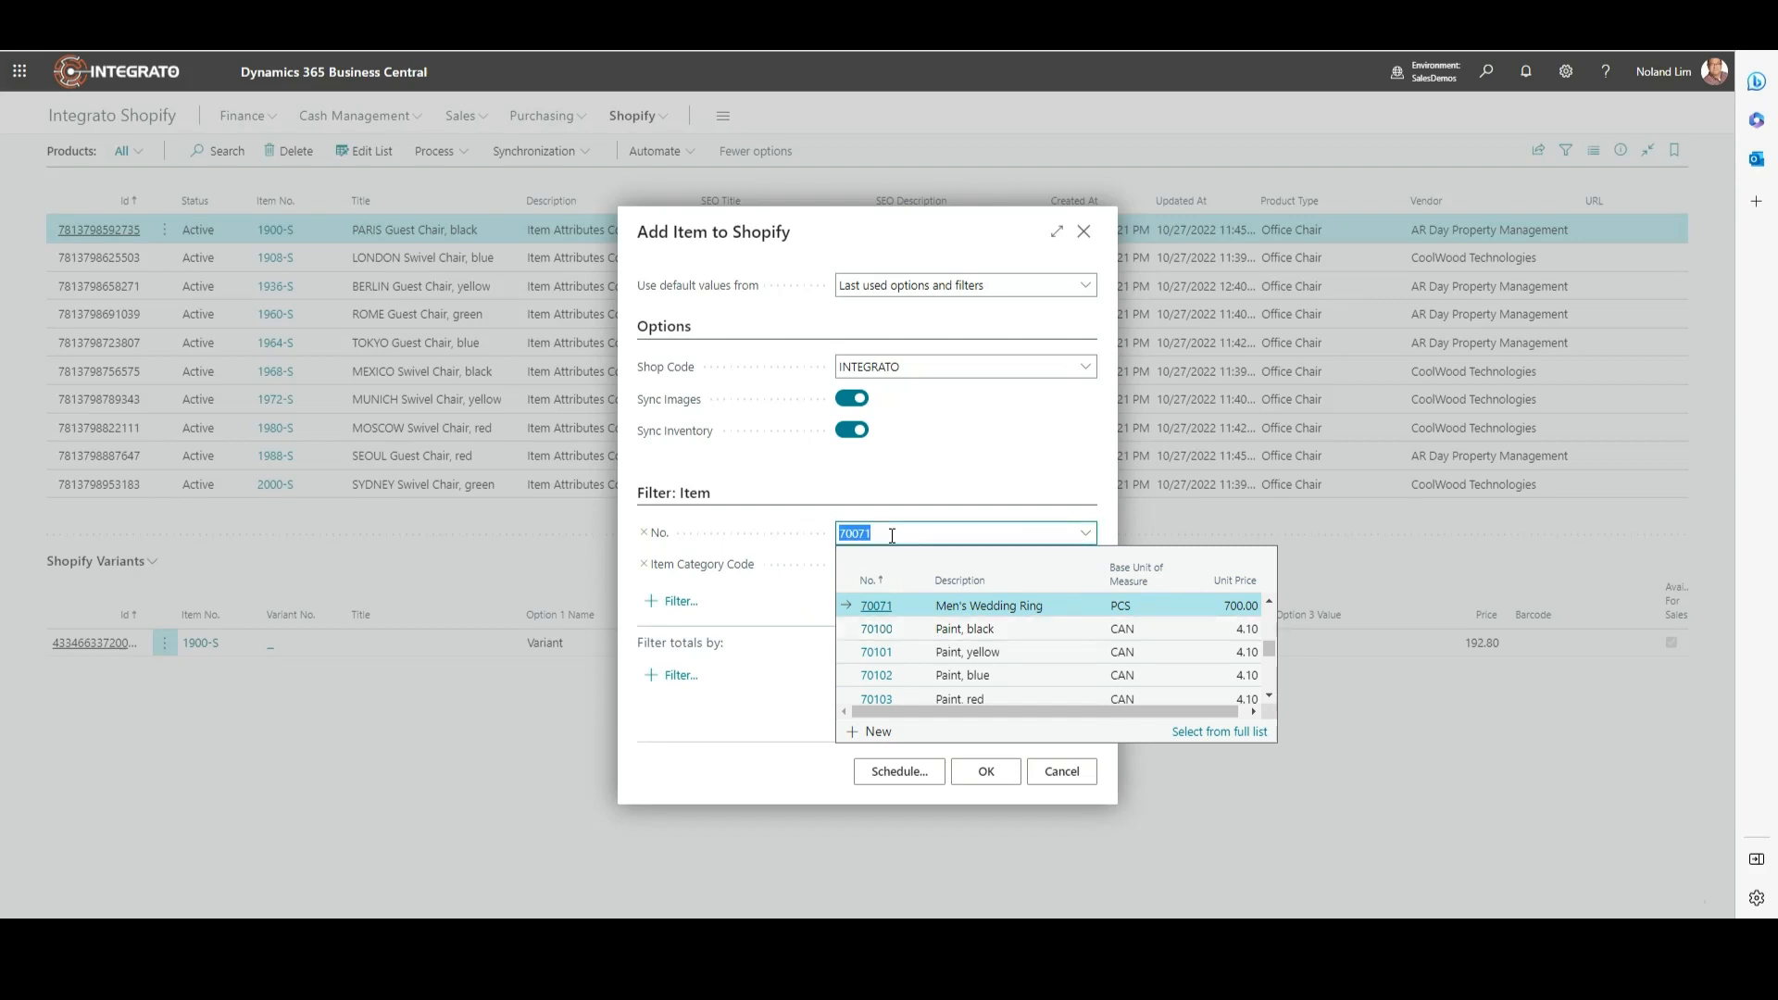
{"action": "left_click", "coordinate": [892, 535]}
{"action": "type", "text": "0"}
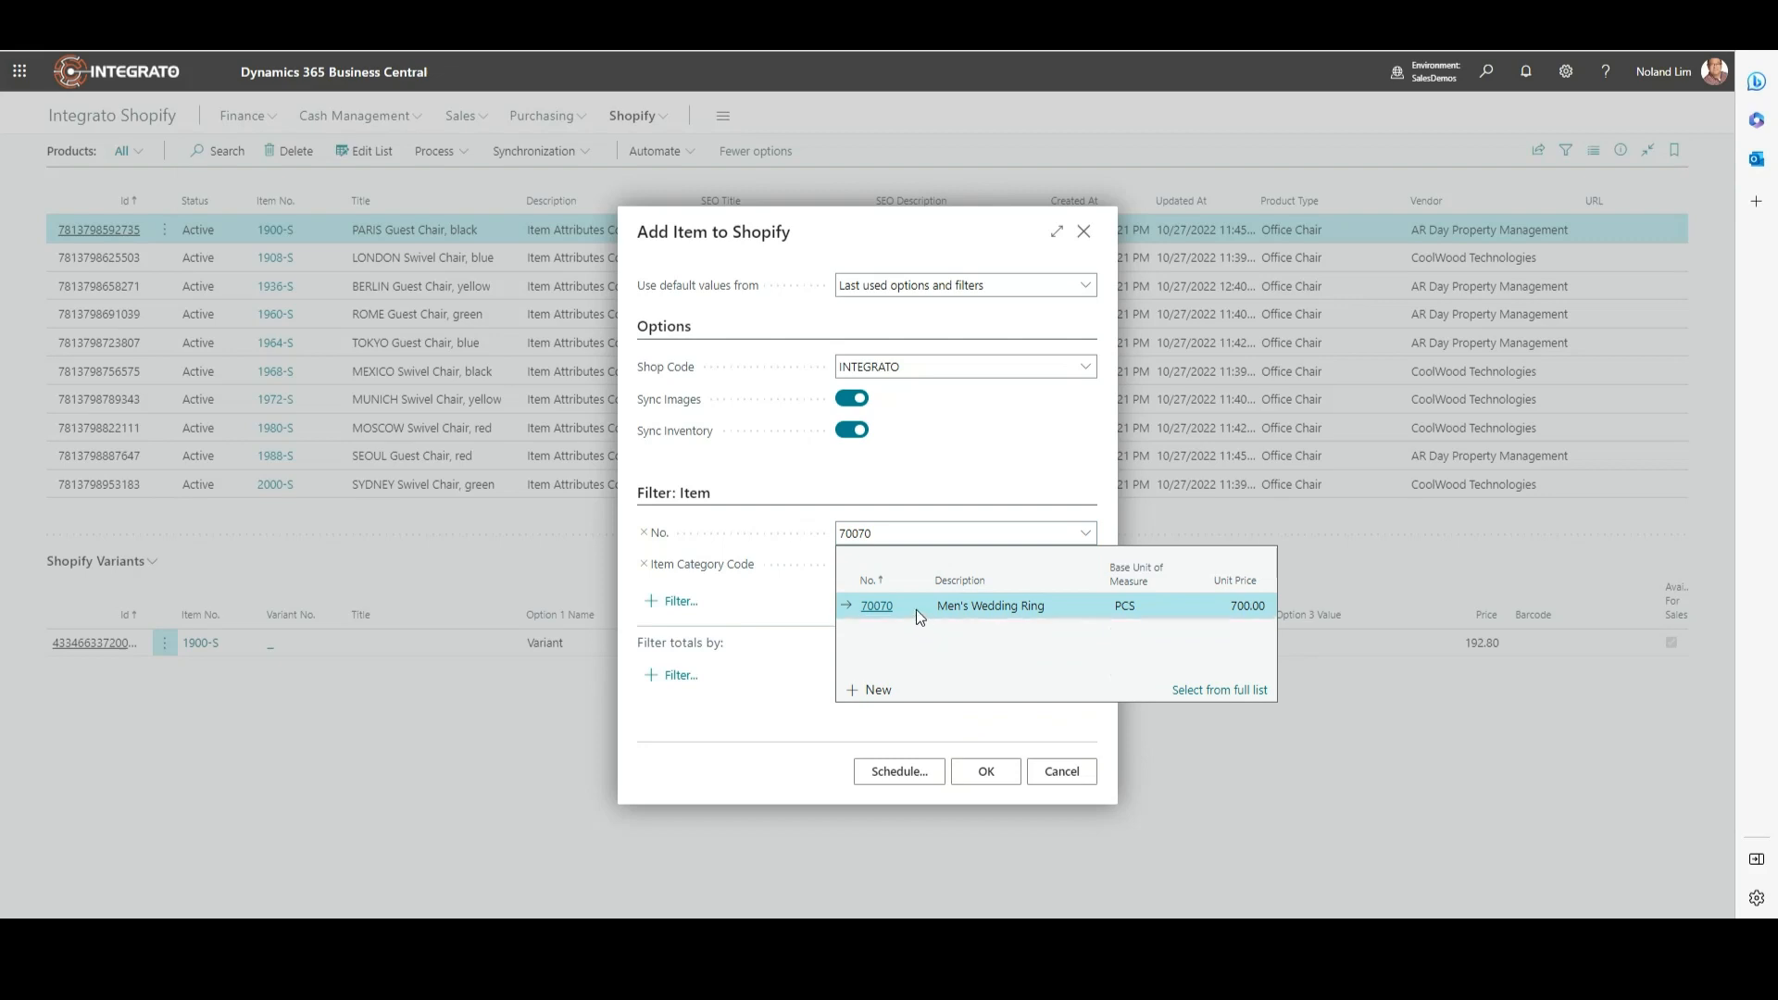
{"action": "left_click", "coordinate": [910, 608]}
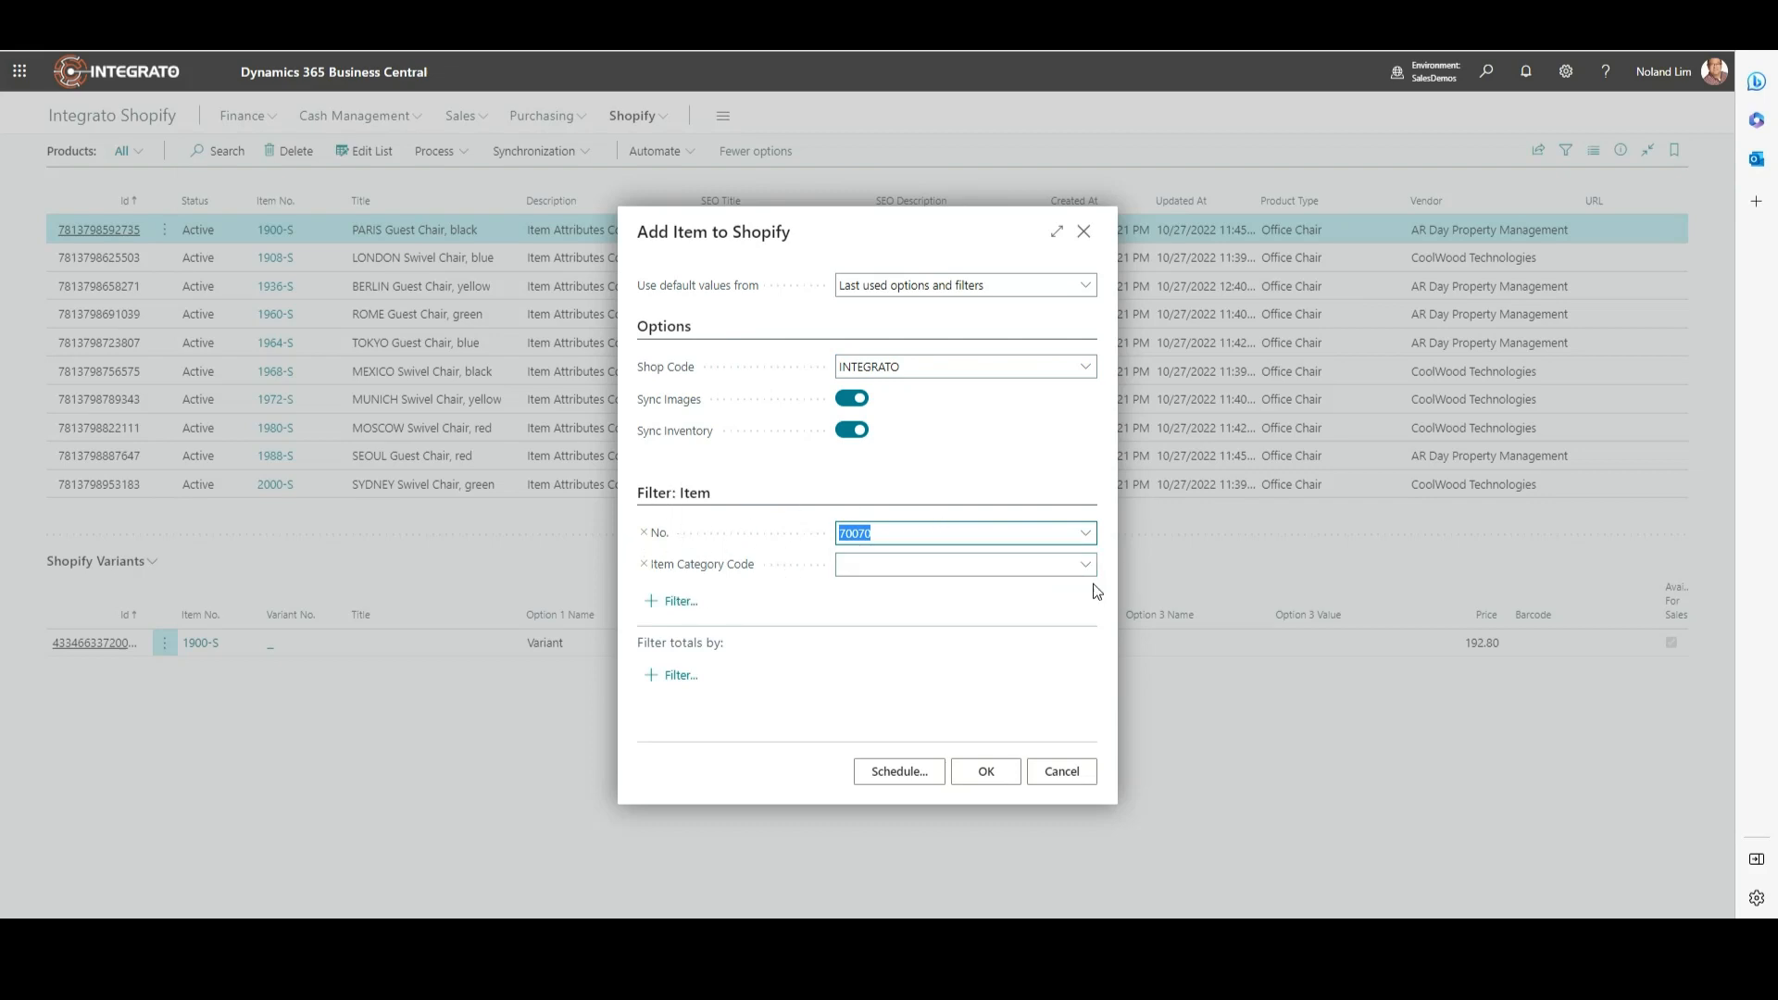
{"action": "left_click", "coordinate": [986, 773]}
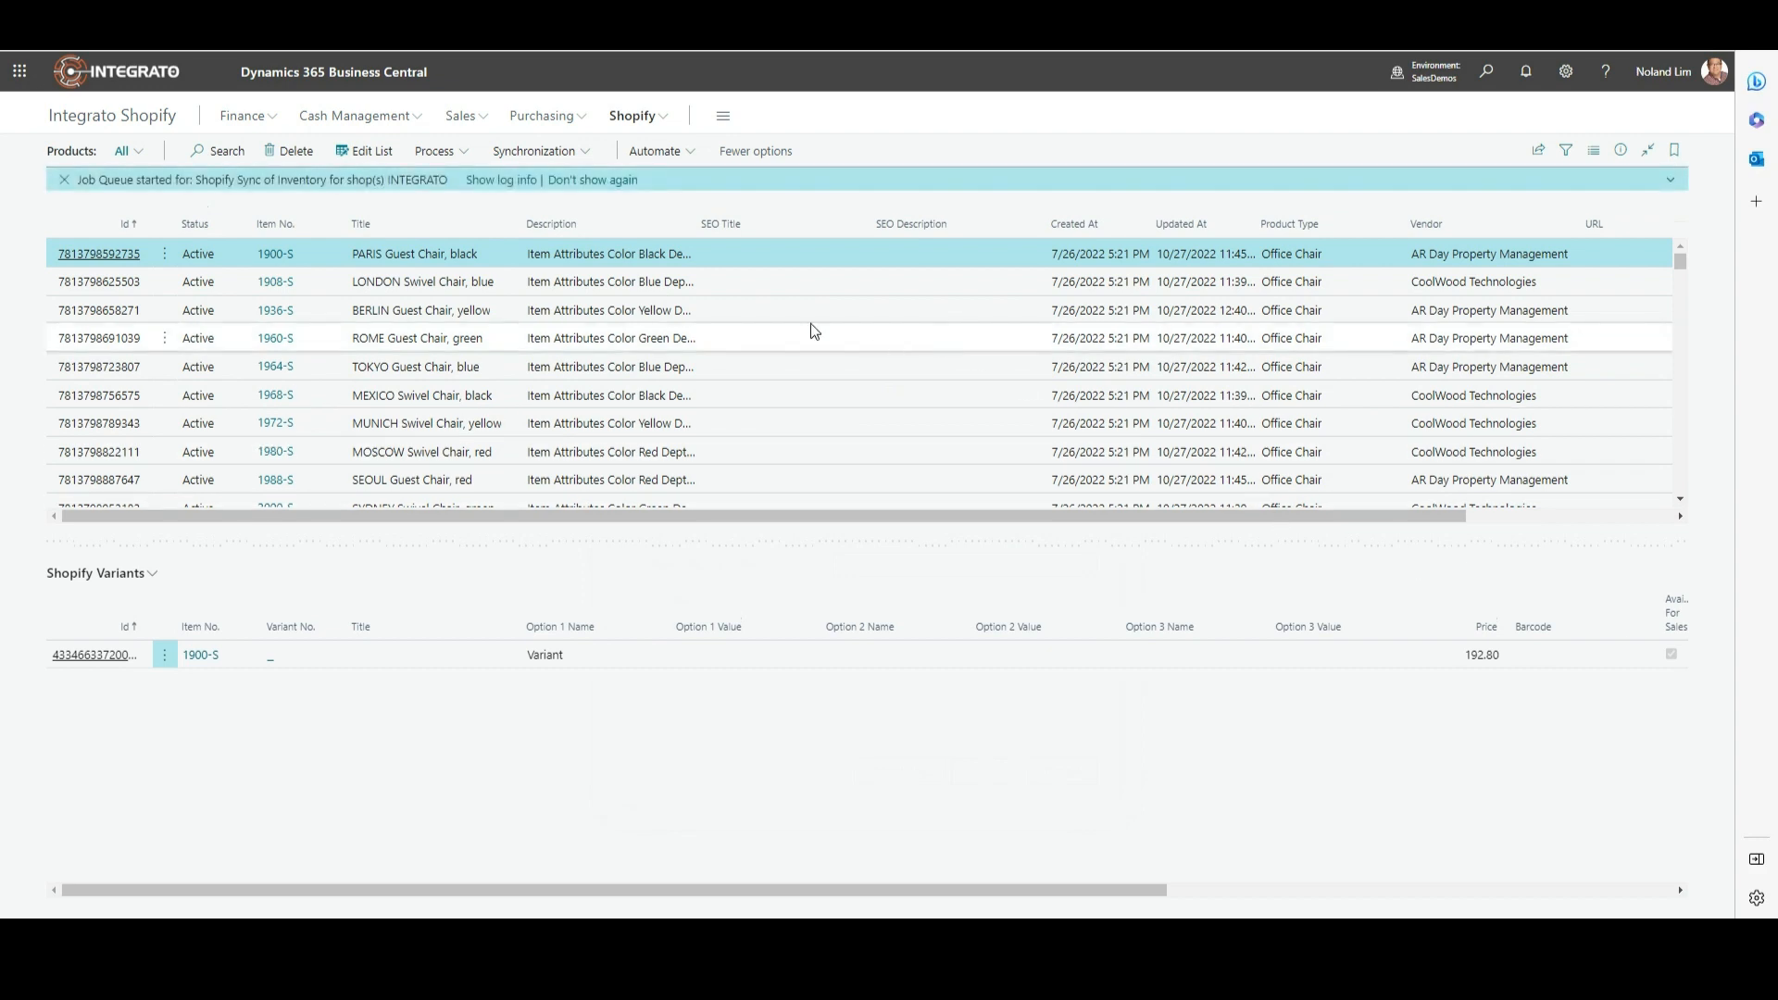
Step: Sort Shopify products by Id descending and open the top row's Preview URL
{"action": "left_click", "coordinate": [146, 225]}
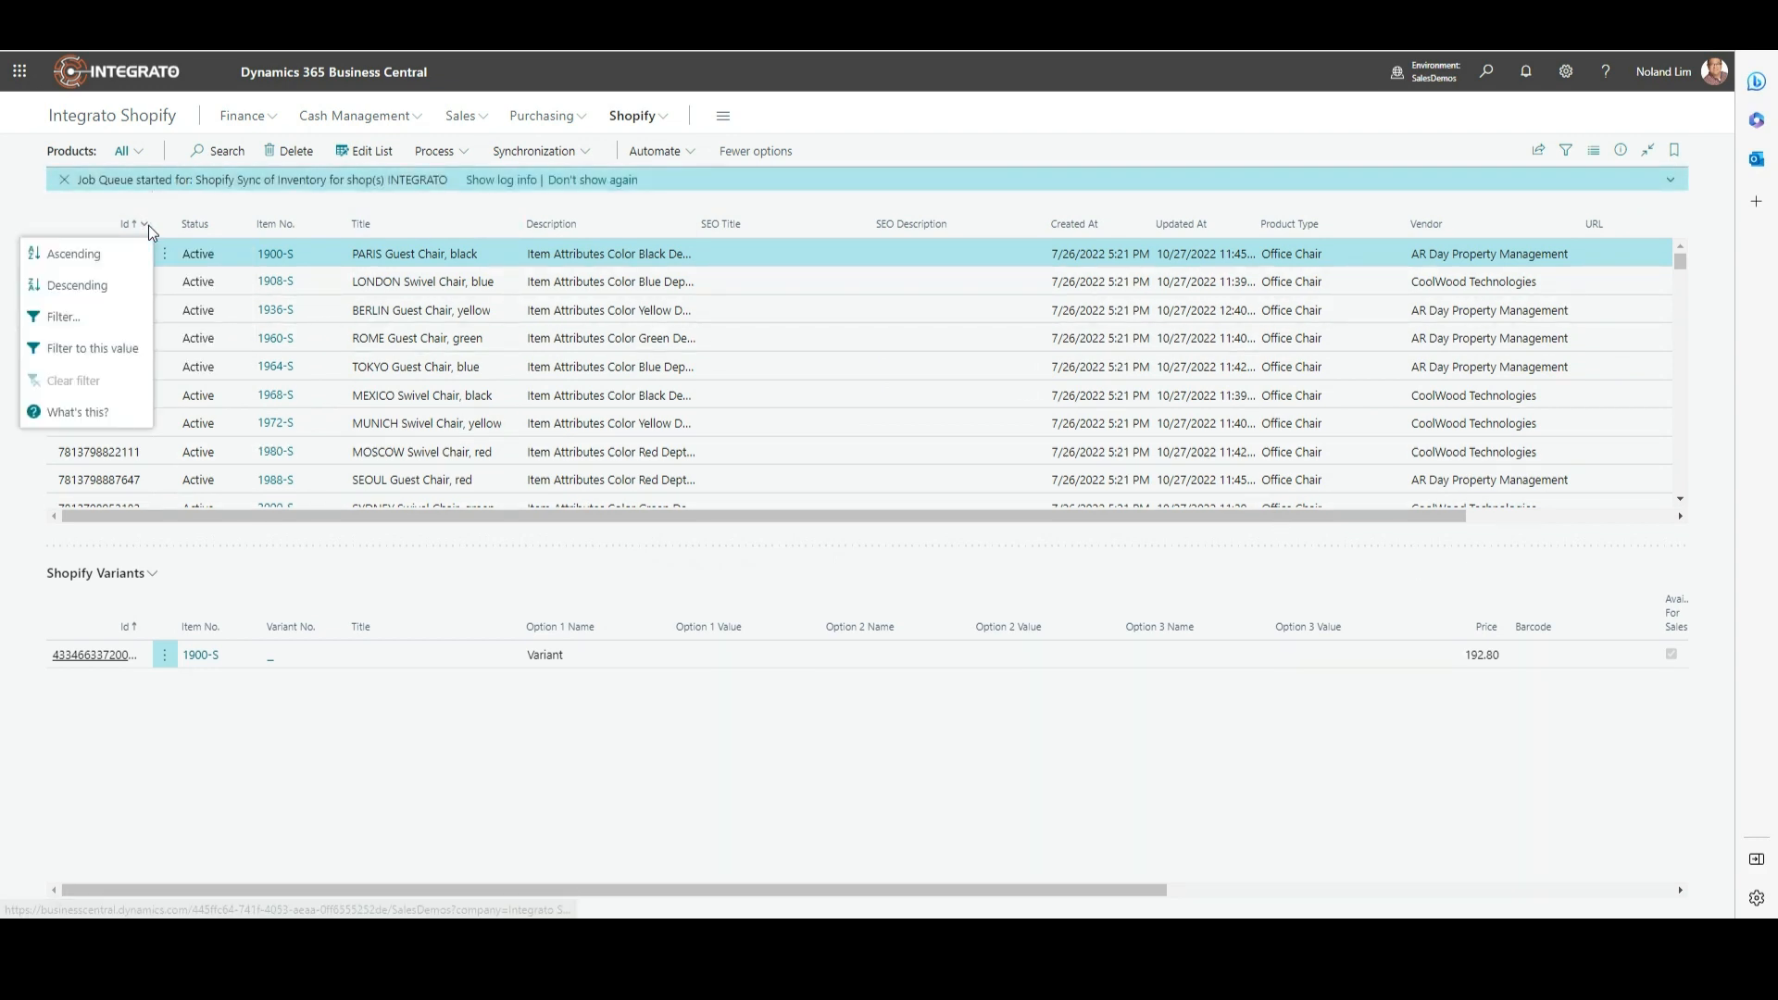
{"action": "left_click", "coordinate": [106, 286]}
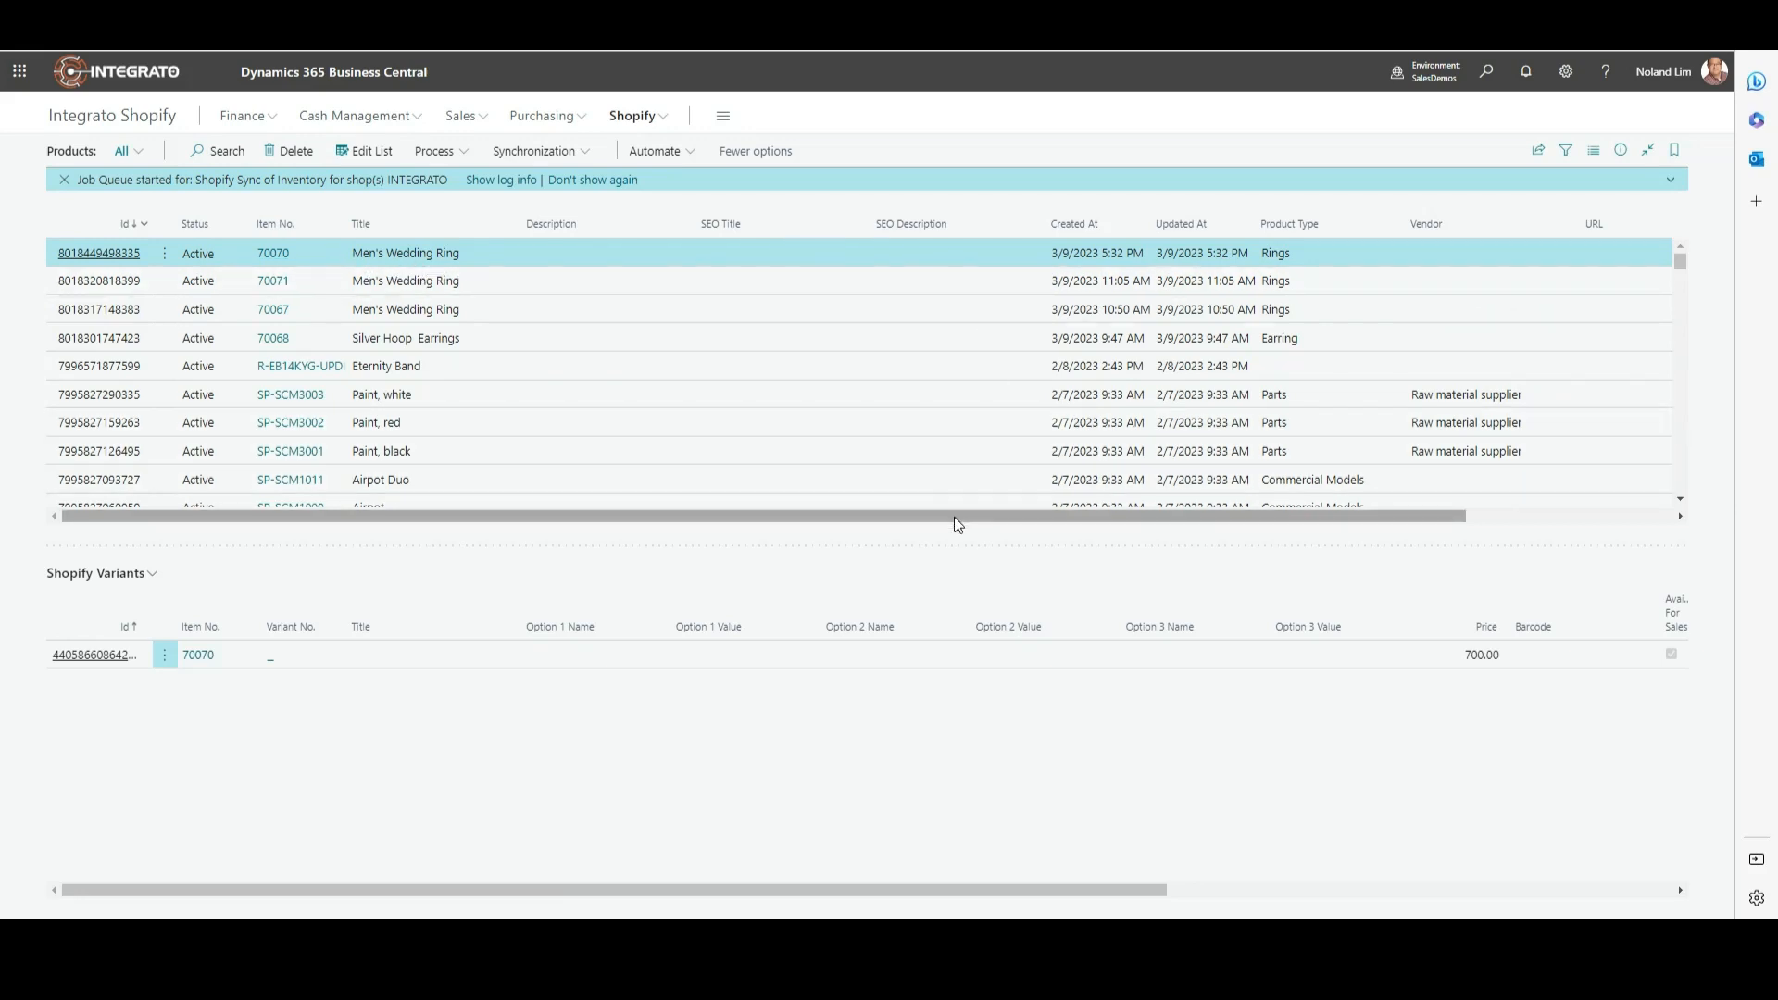
{"action": "left_click_drag", "start_coordinate": [955, 516], "coordinate": [1186, 538]}
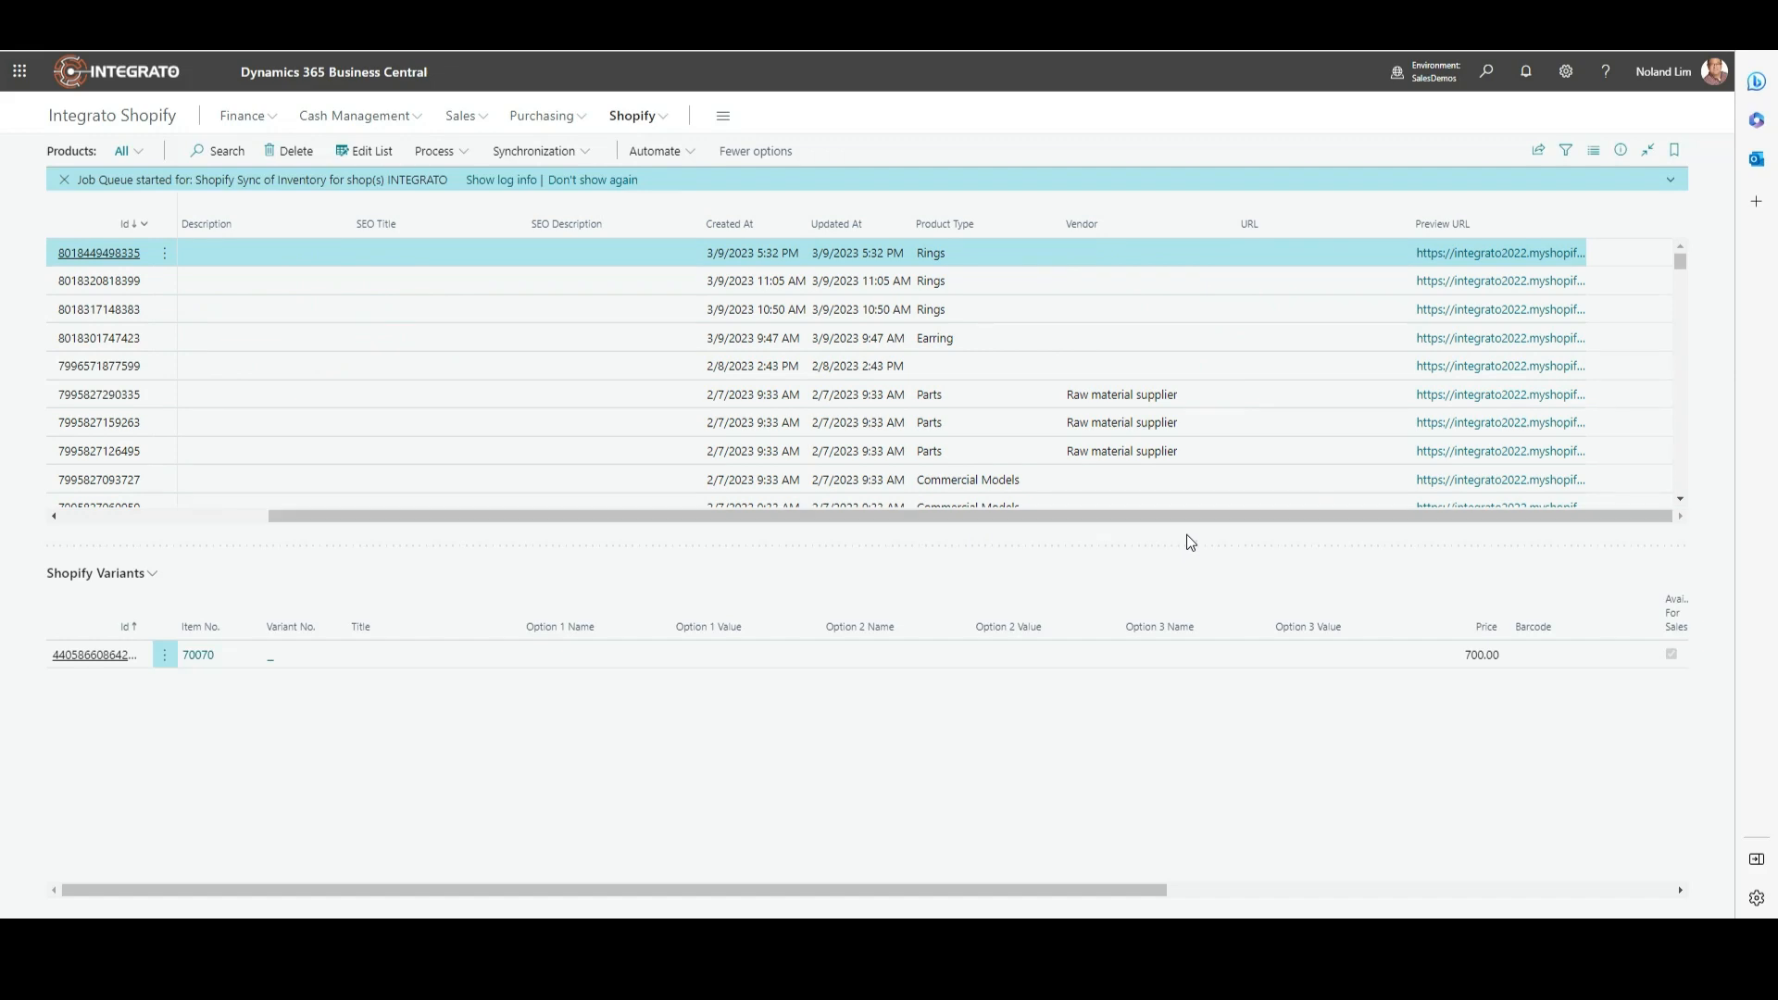
{"action": "left_click", "coordinate": [1466, 263]}
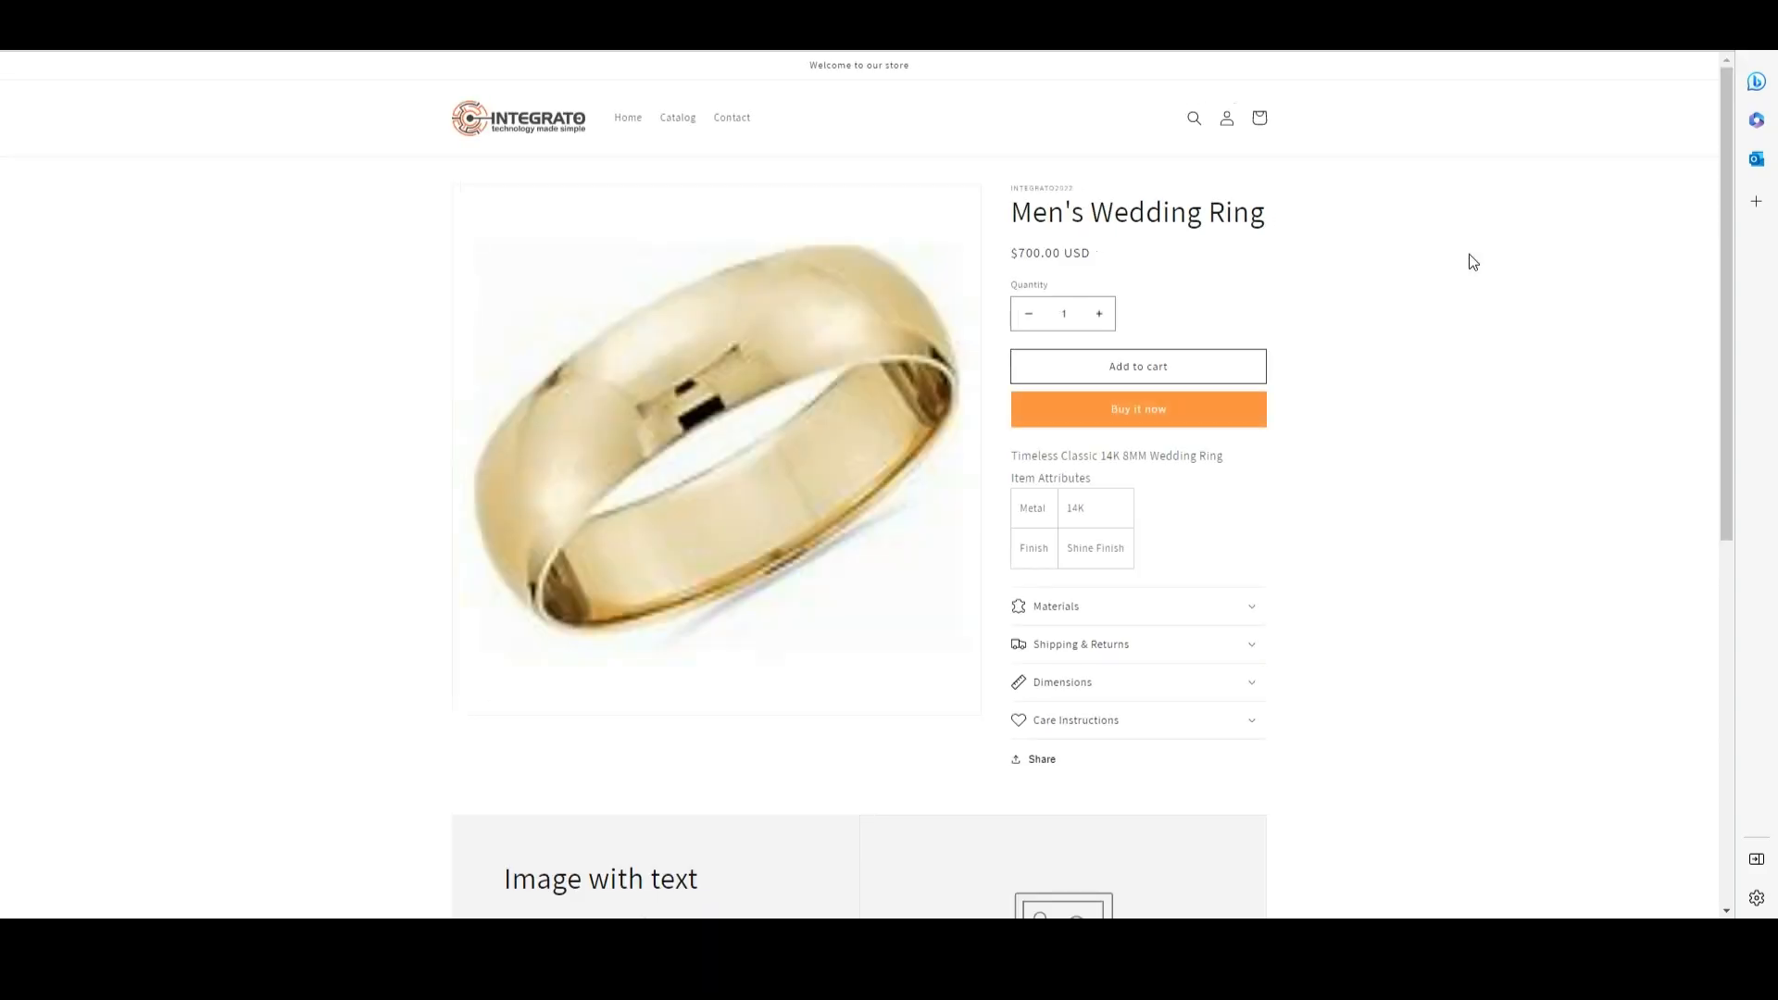